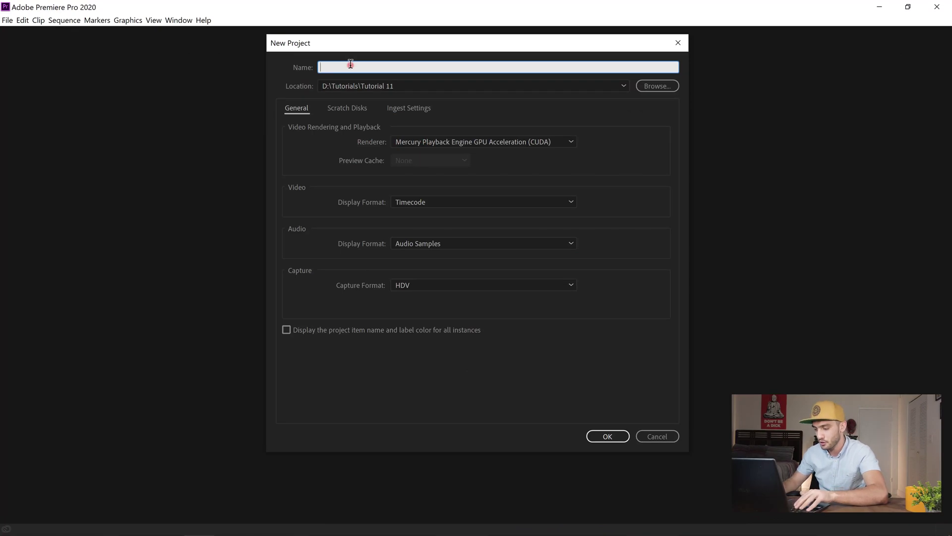
- Create the 'Like Me!' project with a 4K HD 16x9 23.976 sequence named Sequence 01
type("Me!")
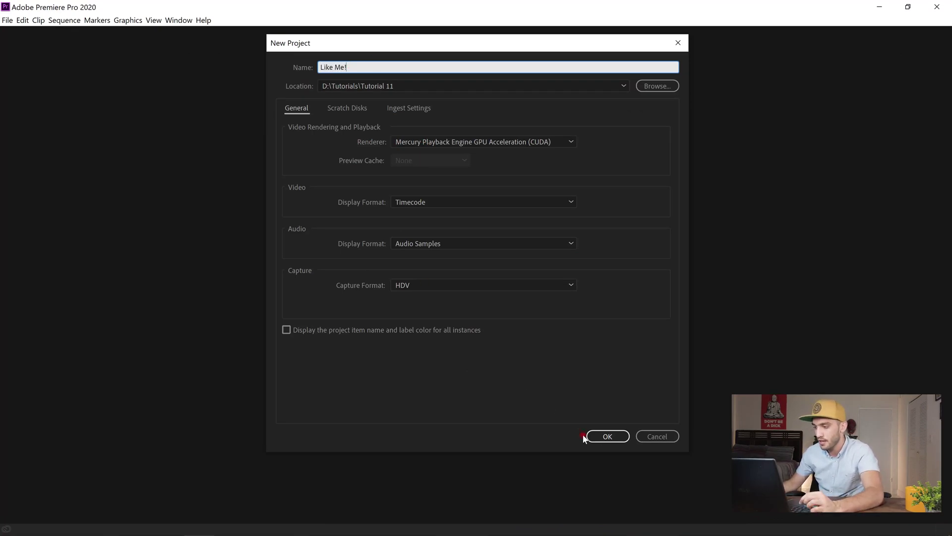
left_click(601, 436)
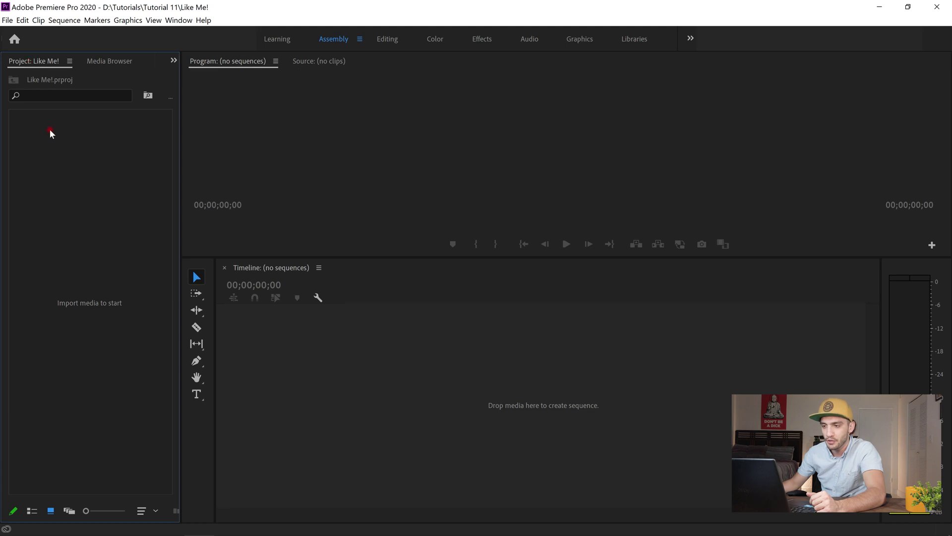
right_click(53, 146)
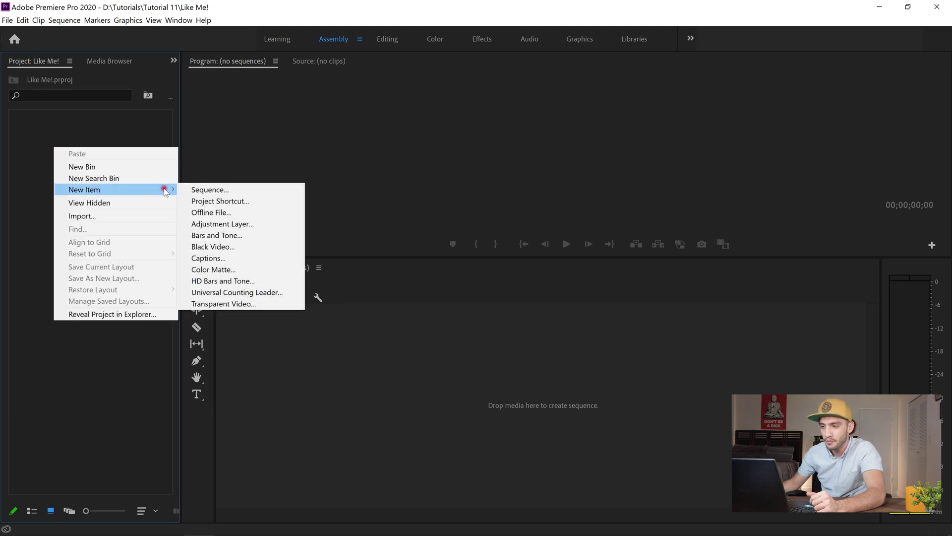
left_click(188, 189)
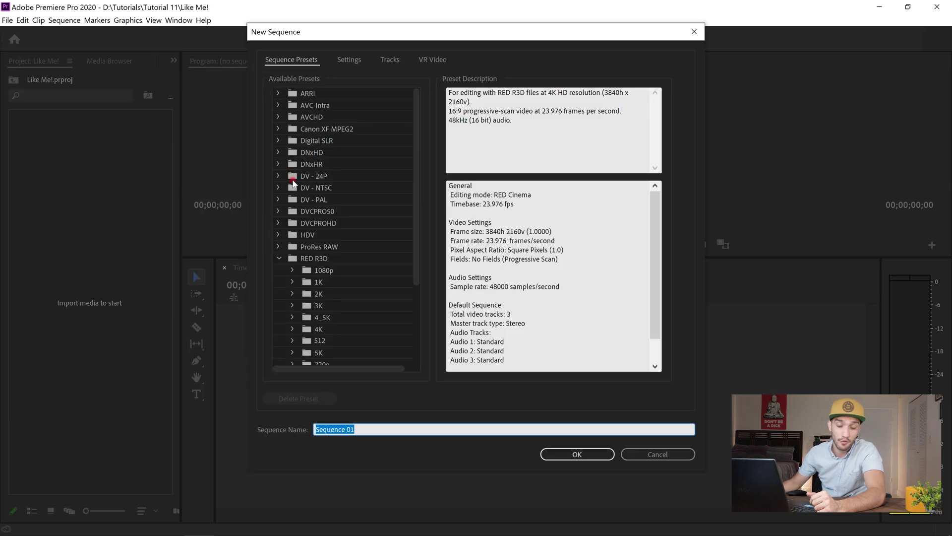
scroll(333, 223, "down", 3)
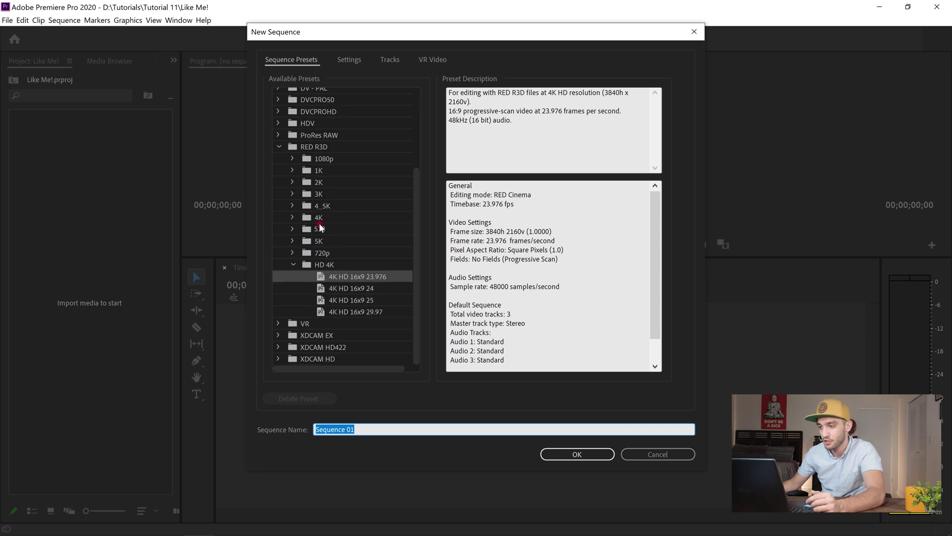
left_click(315, 159)
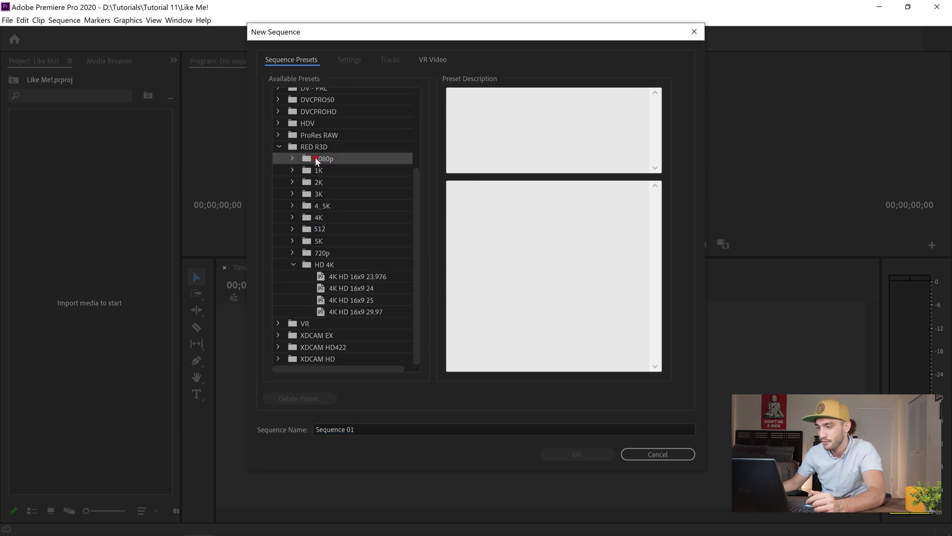
left_click(349, 279)
left_click(558, 447)
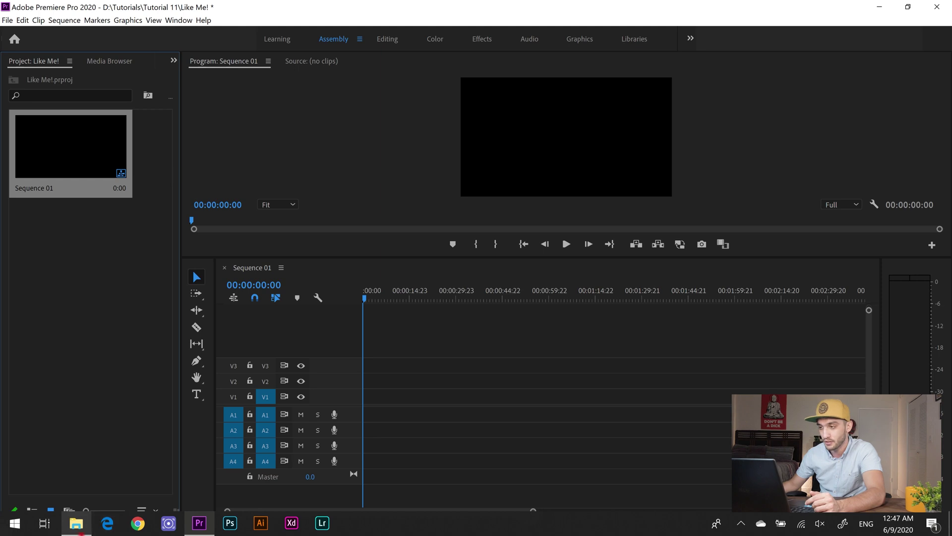
left_click(77, 523)
- Open Files > PNGs and drag both thumbs-up images into the Premiere Project panel
double_click(186, 153)
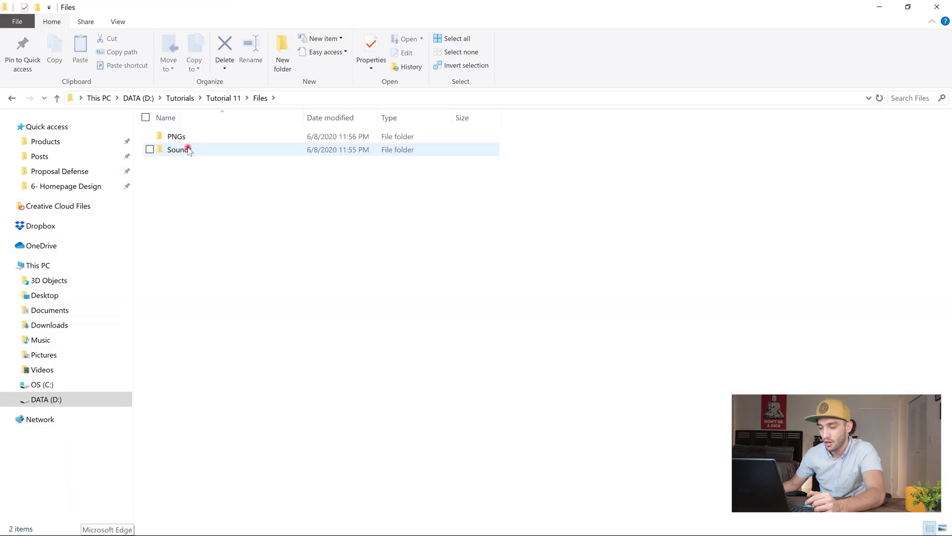
double_click(201, 139)
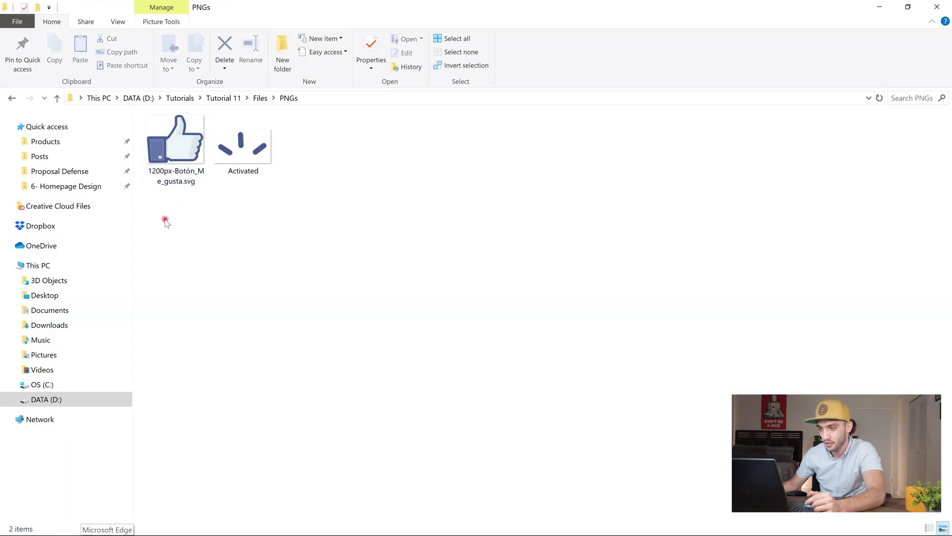
left_click_drag(164, 219, 316, 129)
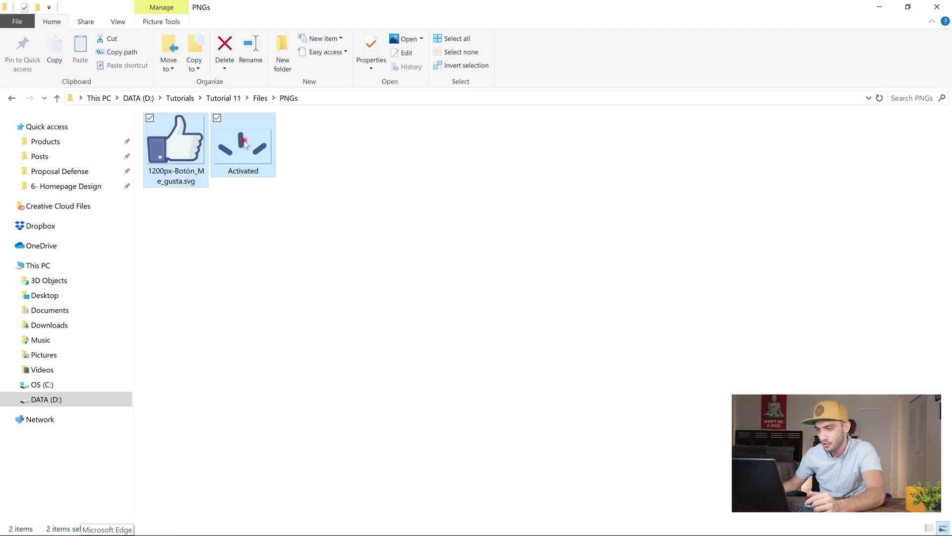
left_click_drag(245, 144, 155, 359)
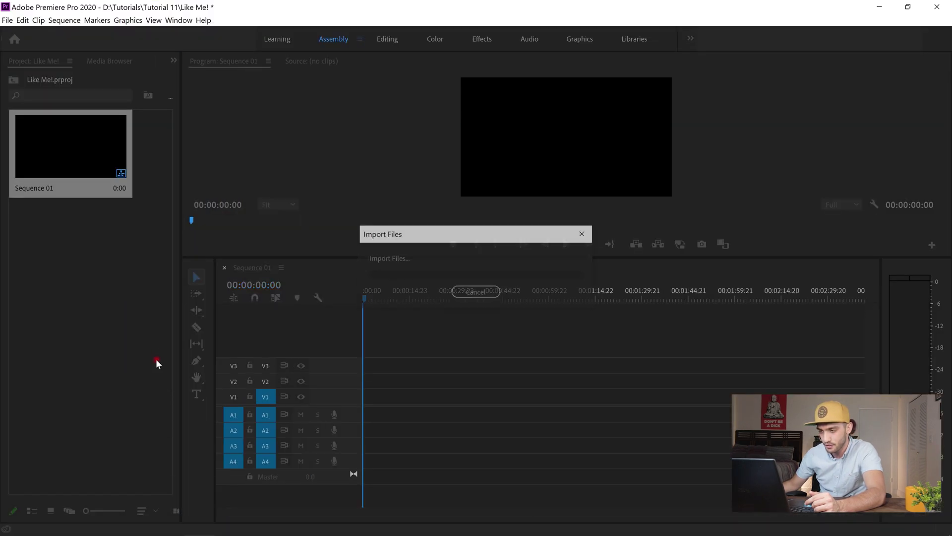
- Place the thumbs-up PNG at 0:00 on V1 and trim it to end at 00:00:03:00
left_click(116, 257)
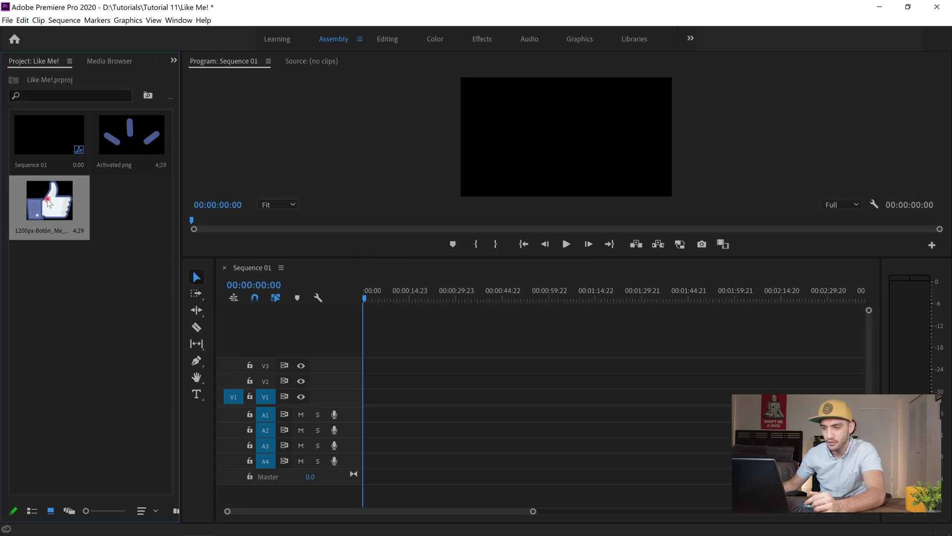
left_click_drag(51, 200, 352, 400)
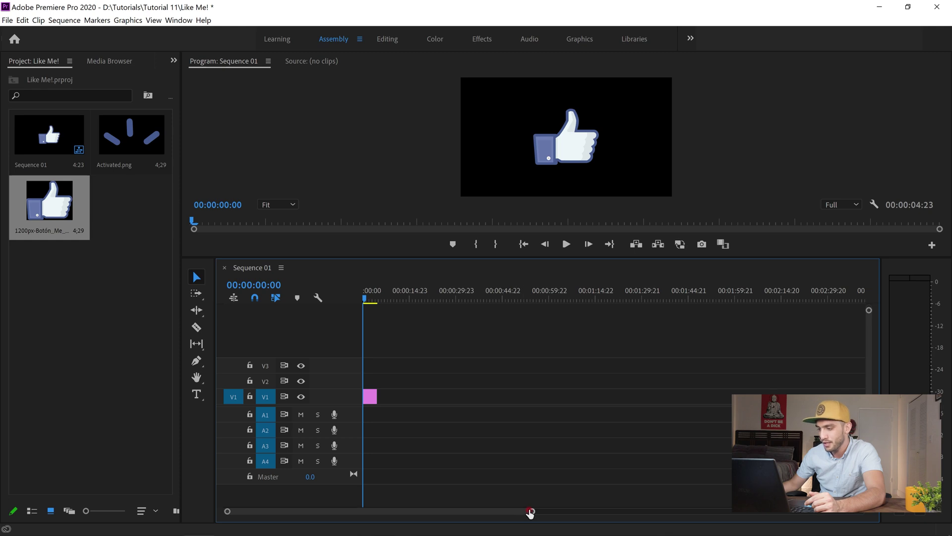
left_click_drag(529, 512, 413, 508)
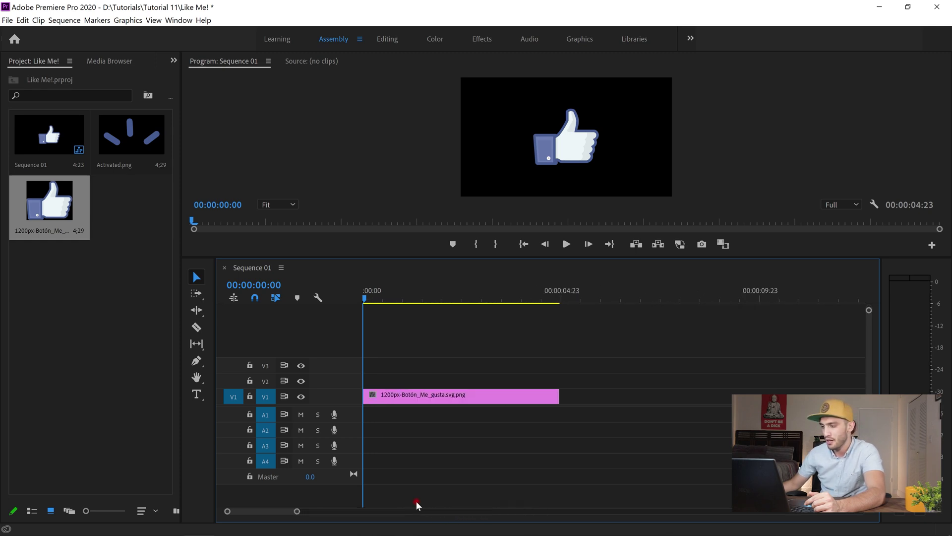
left_click_drag(444, 292, 482, 274)
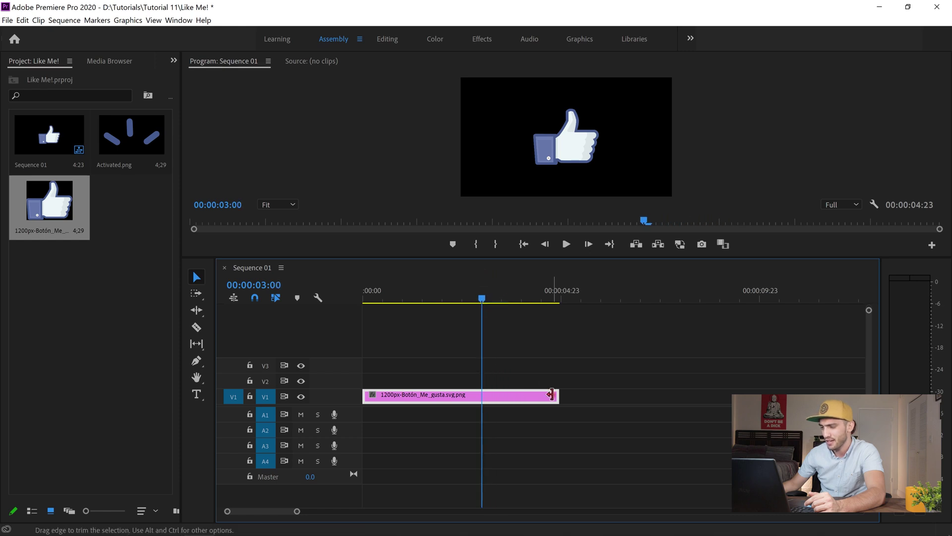
left_click_drag(558, 395, 479, 412)
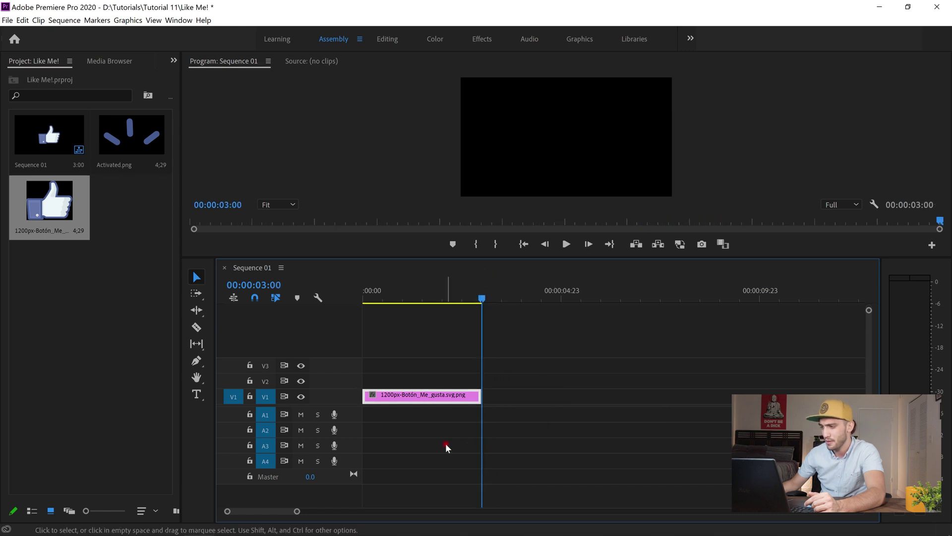
left_click(438, 292)
left_click(397, 394)
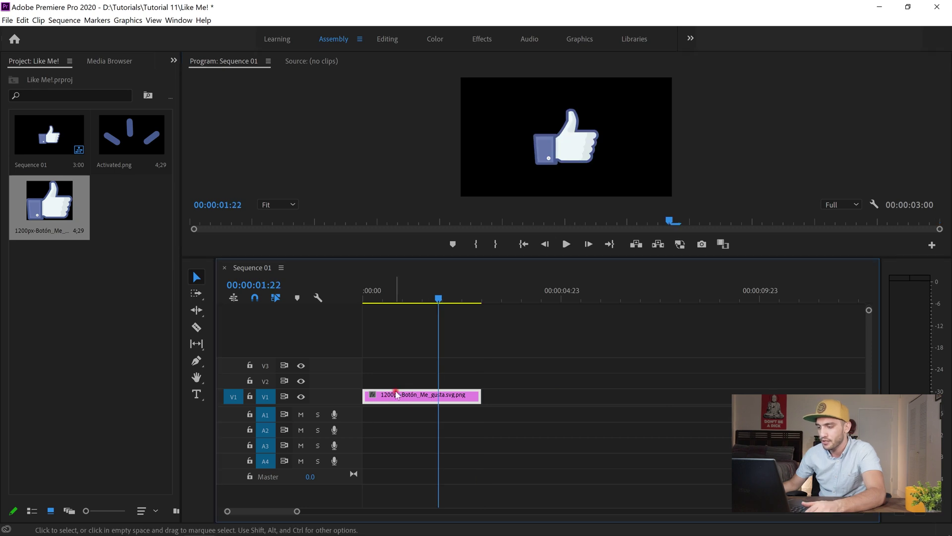
left_click(392, 39)
- Scale the thumbs-up clip down to 34% in Effect Controls
left_click(127, 67)
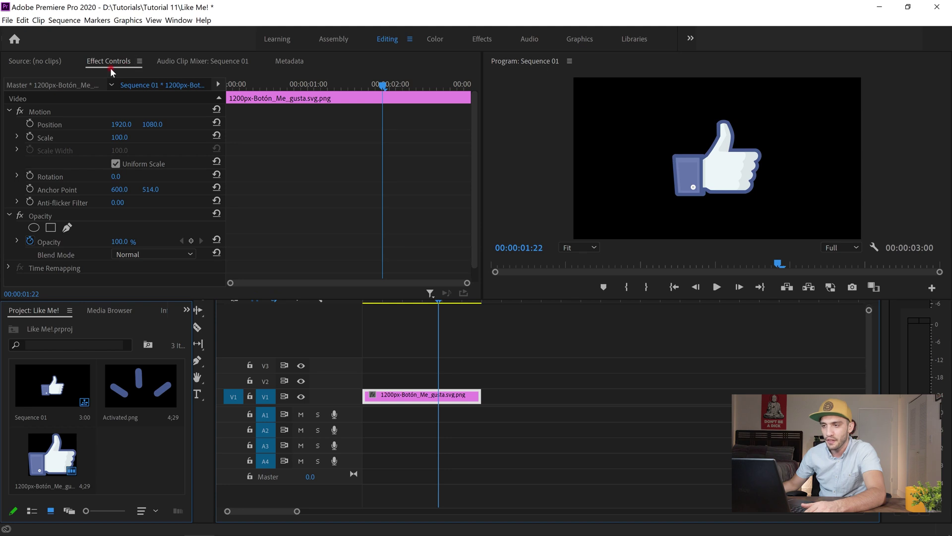
left_click(104, 62)
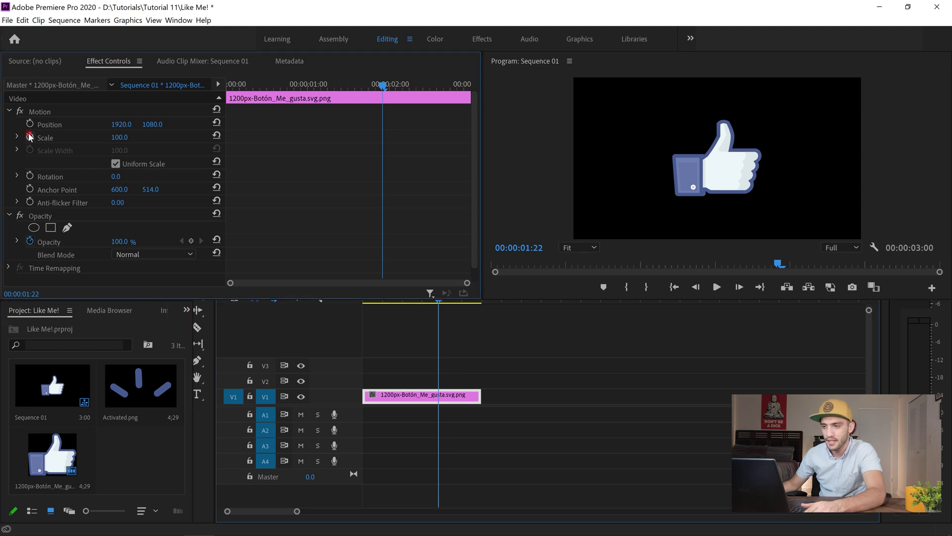
left_click_drag(117, 138, 71, 142)
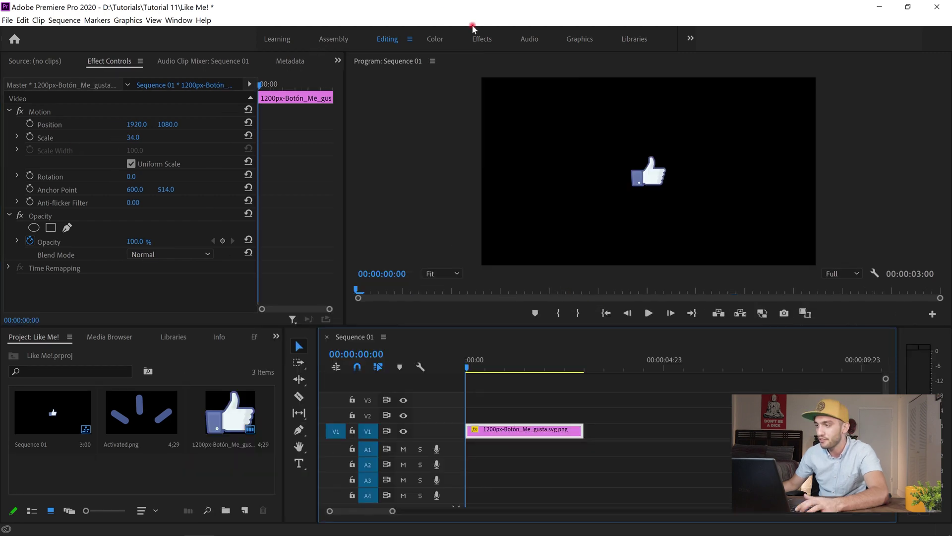
- Apply the Distort > Transform effect to the thumbs-up clip and save the project
left_click(482, 40)
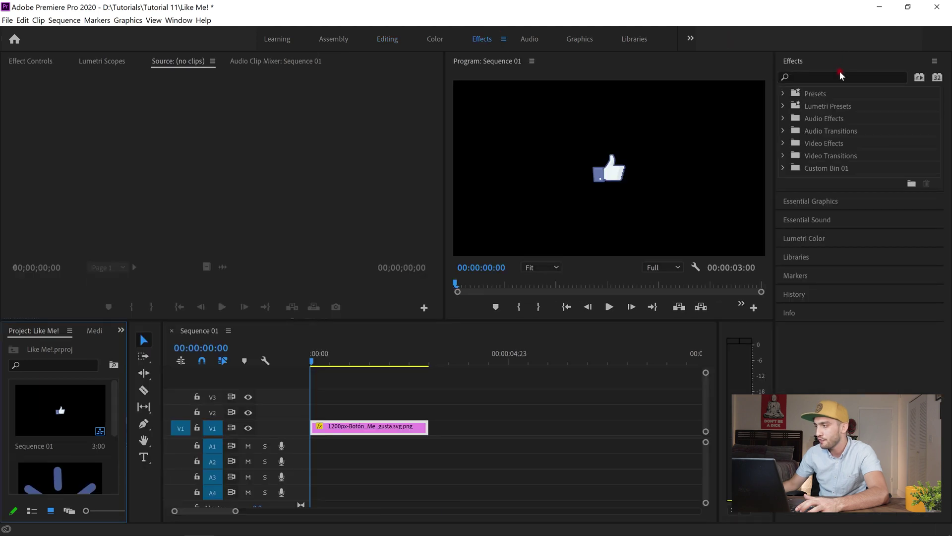
left_click(840, 76)
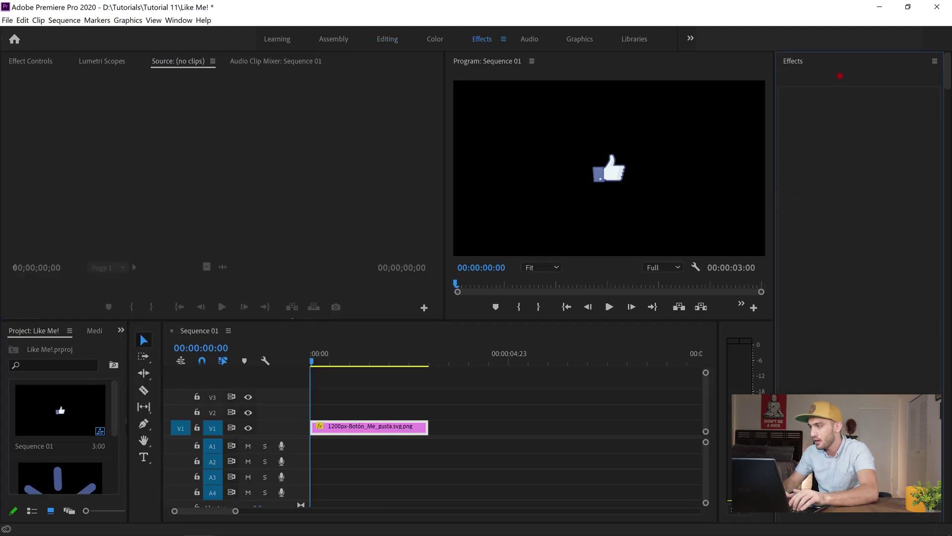
type("transfo")
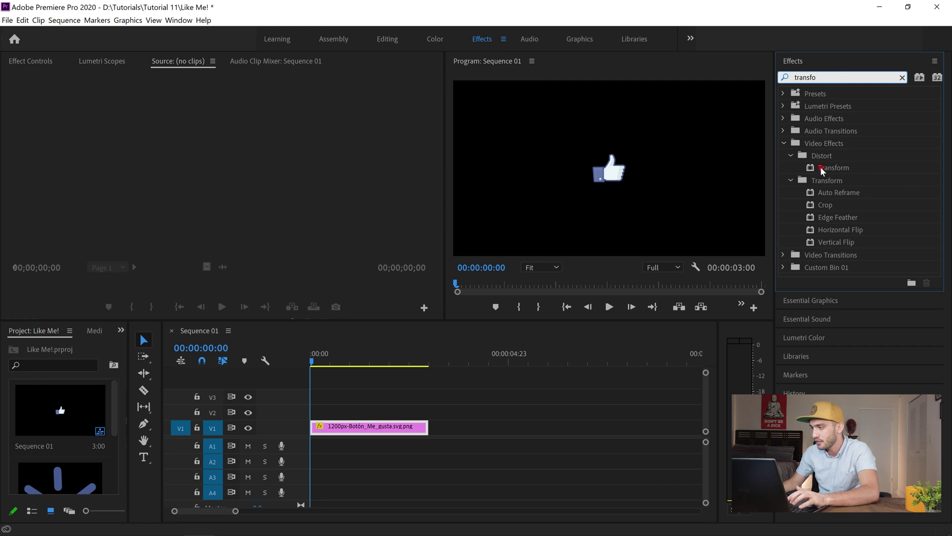
left_click_drag(826, 171, 366, 430)
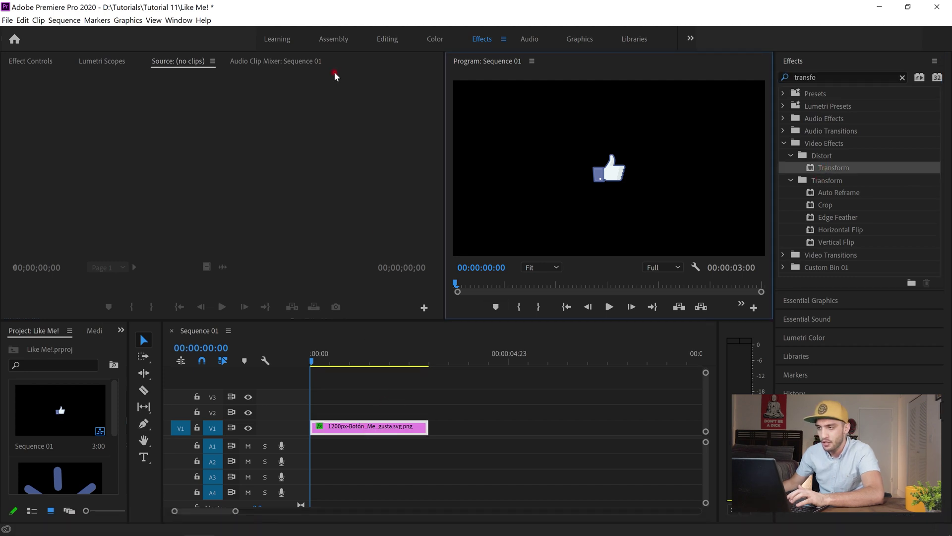
left_click(389, 38)
key("ctrl+s")
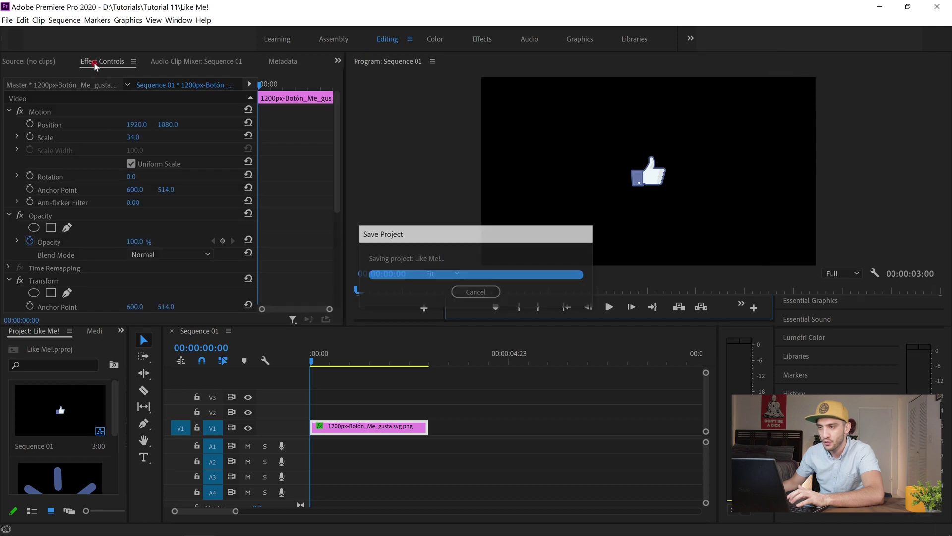
- Keyframe the Transform Position at the start with the thumb off-screen left (X -5822)
left_click_drag(344, 113, 441, 114)
left_click_drag(329, 129, 296, 130)
scroll(339, 148, "down", 7)
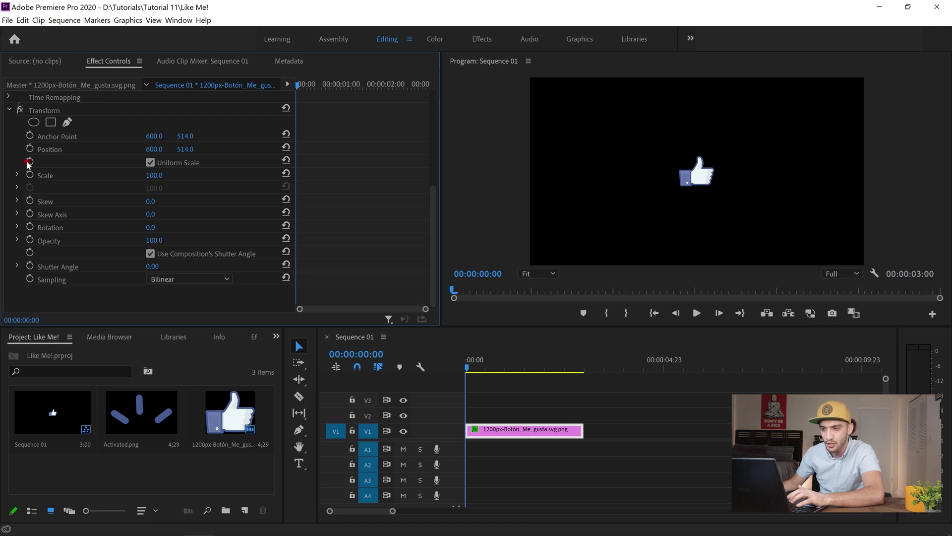
left_click(31, 148)
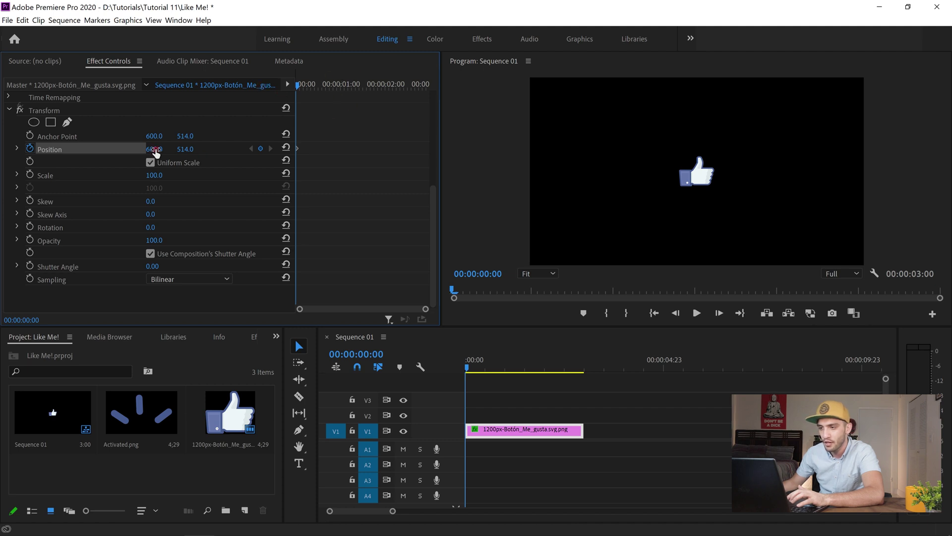
left_click_drag(155, 149, 111, 170)
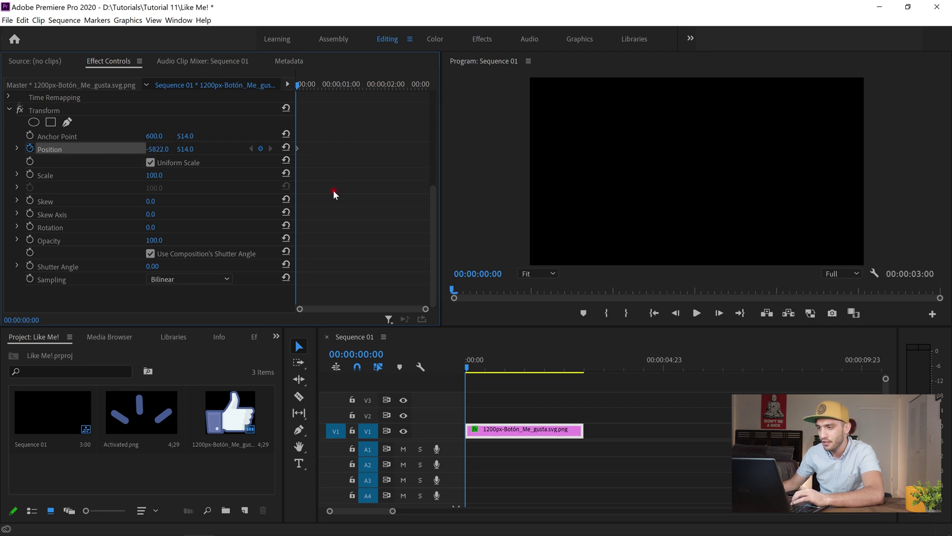
- Add Position keyframes centring the thumb (X 600) at 00:00:00:11 and holding it at 00:00:02:08
key("Right")
key("Right")
key("Right")
key("Right")
key("Right")
key("Right")
key("Right")
key("Right")
key("Right")
key("Right")
key("Right")
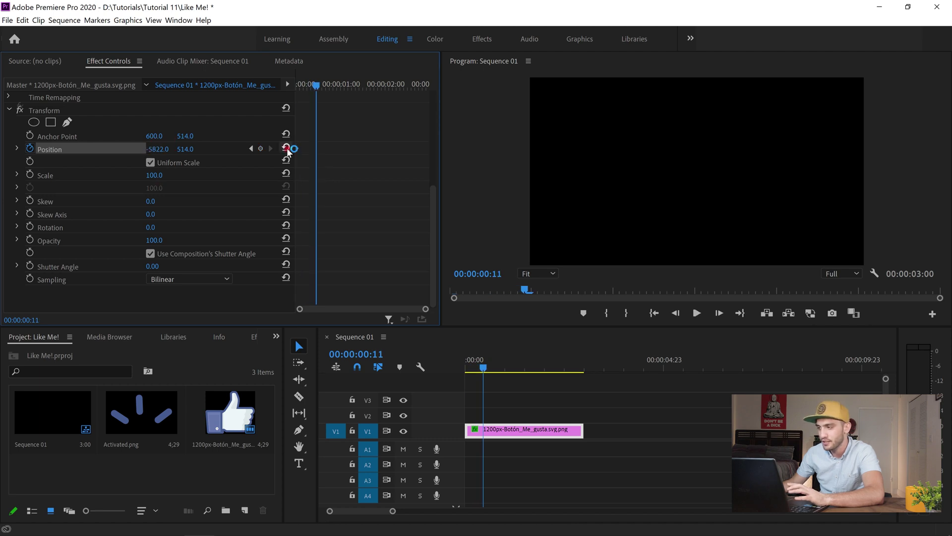
left_click(678, 147)
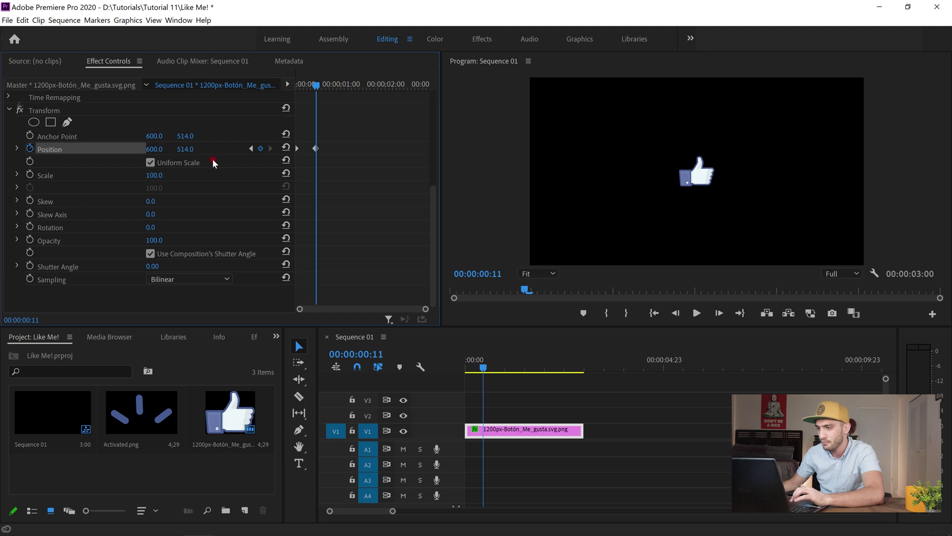
key("space")
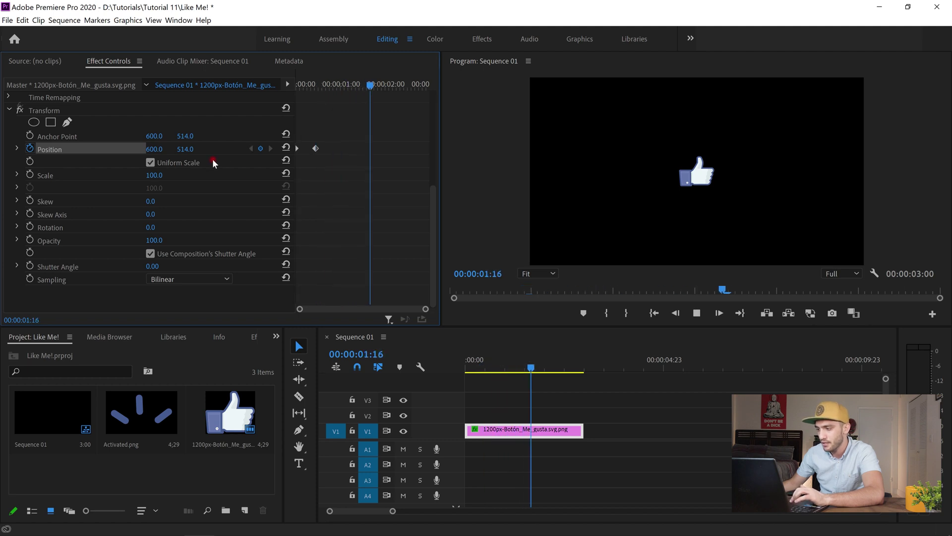
key("space")
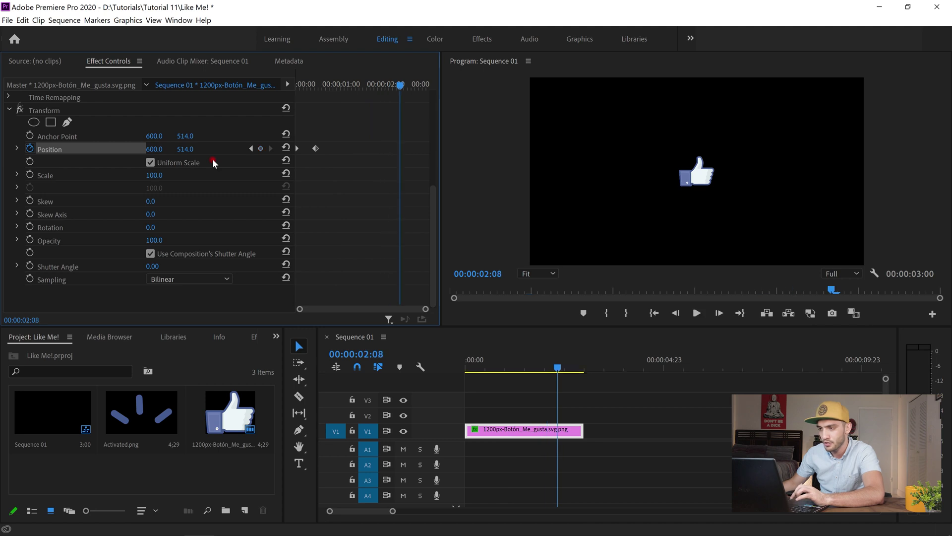
left_click(284, 147)
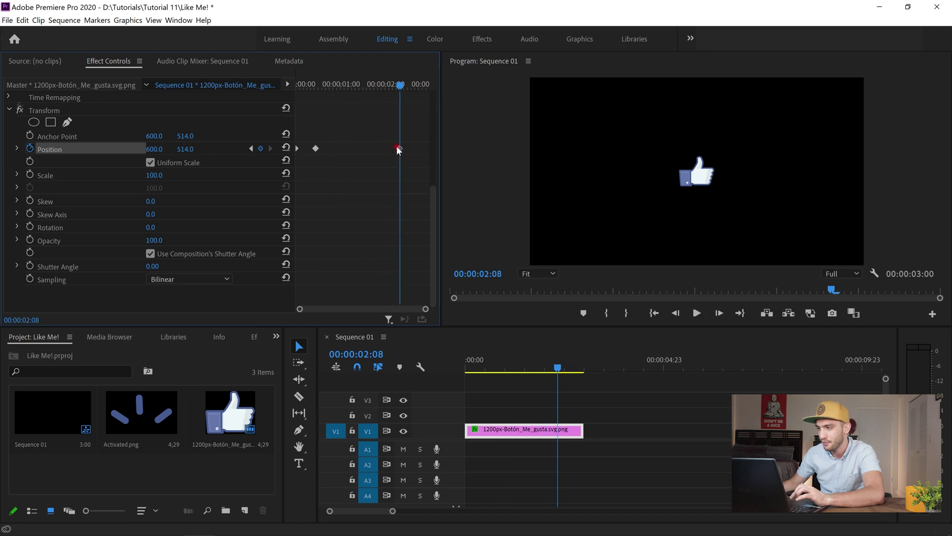
- Send the thumb off the right edge (X 6983) at 00:00:02:17 and set Shutter Angle to 180
key("space")
left_click(195, 181)
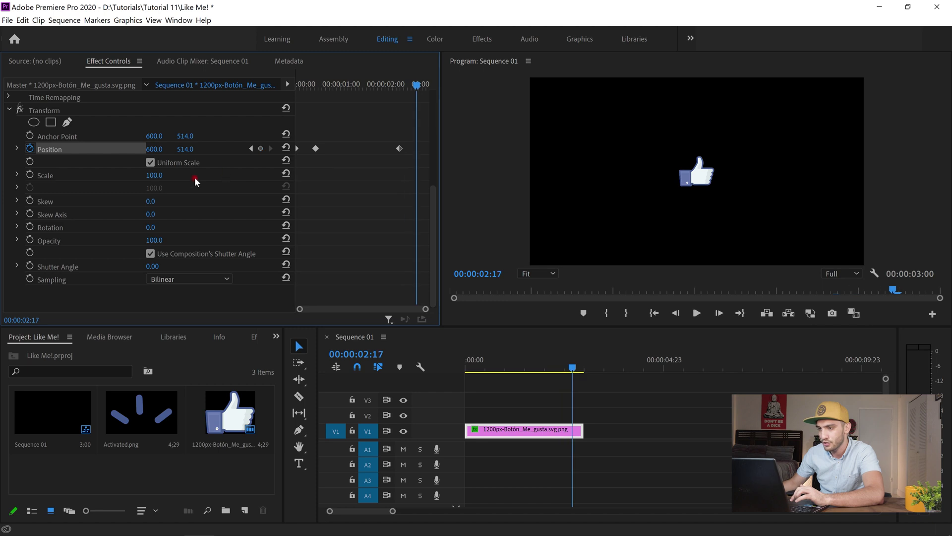
left_click(151, 148)
left_click_drag(247, 129, 179, 141)
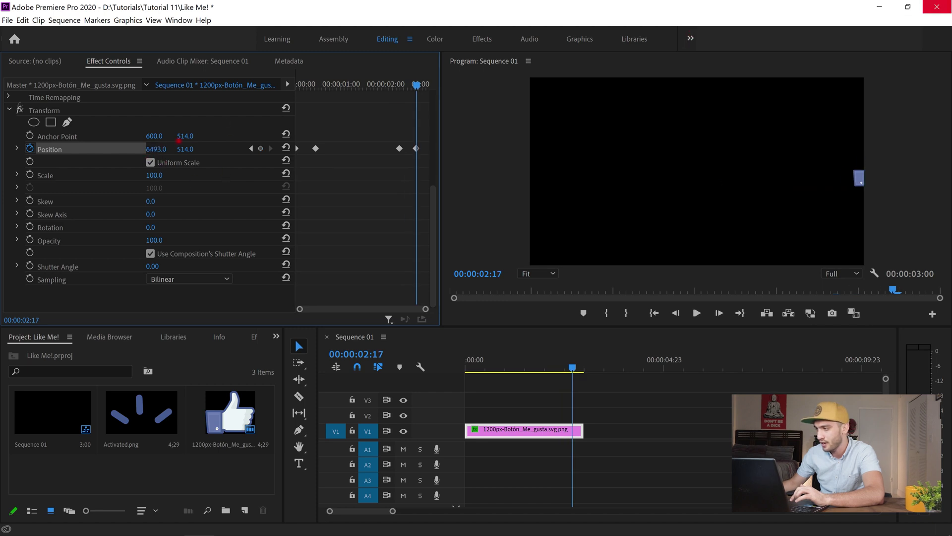
left_click(86, 205)
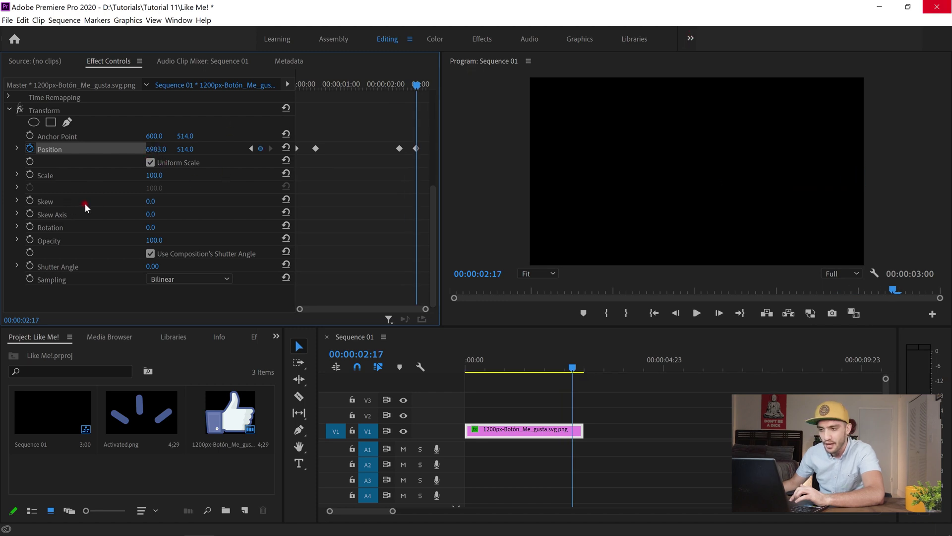
left_click(150, 266)
type("180")
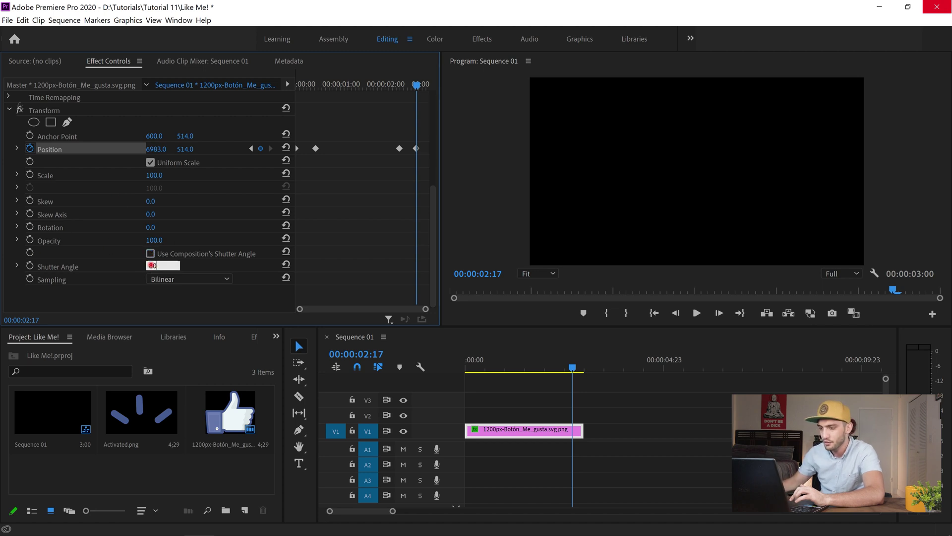
left_click(499, 137)
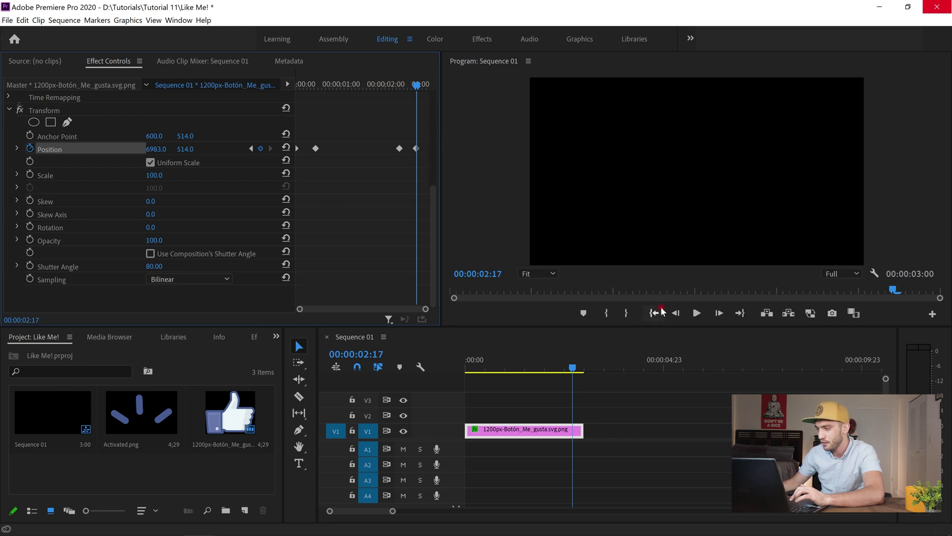
- Preview the slide, nudge the first Position keyframe a frame earlier, and park at 00:00:01:06
left_click(661, 311)
left_click(697, 312)
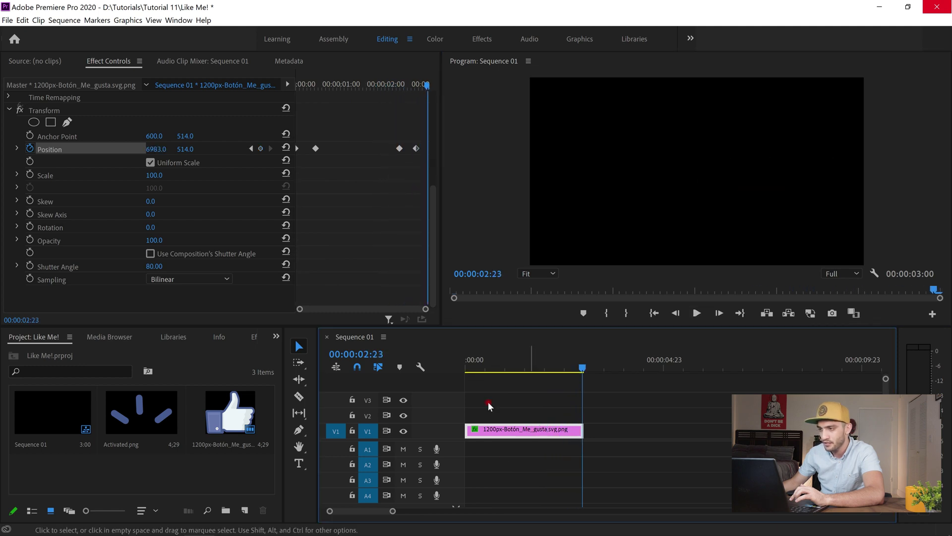
left_click(316, 149)
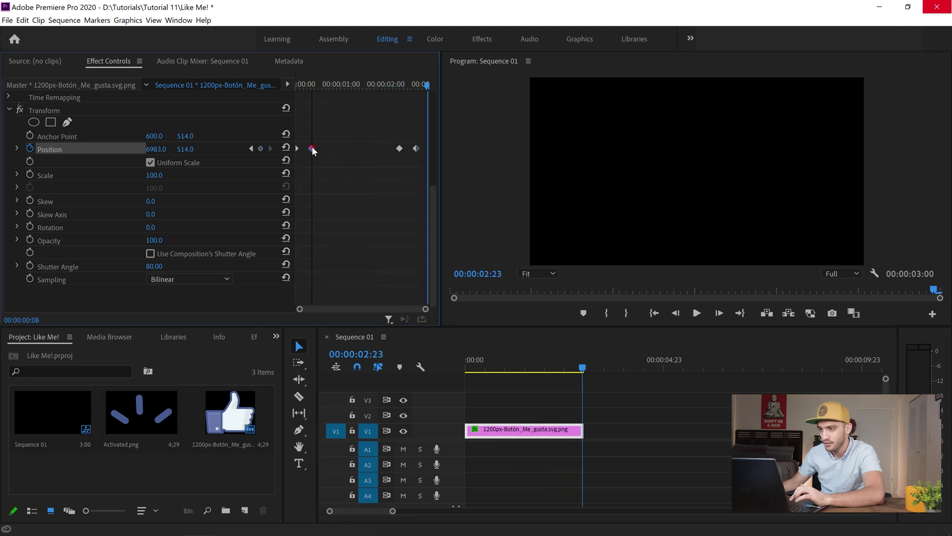
left_click_drag(311, 150, 308, 152)
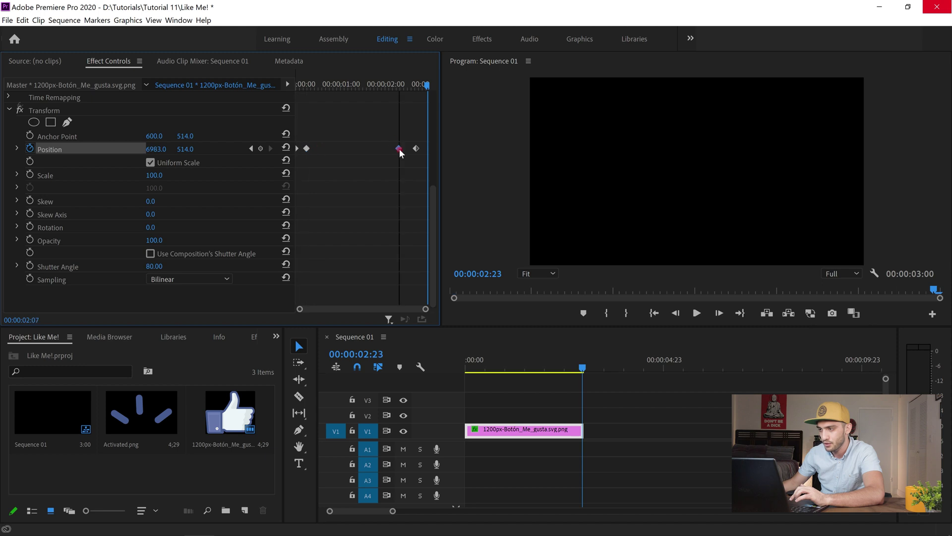
key("Home")
left_click(487, 496)
key("space")
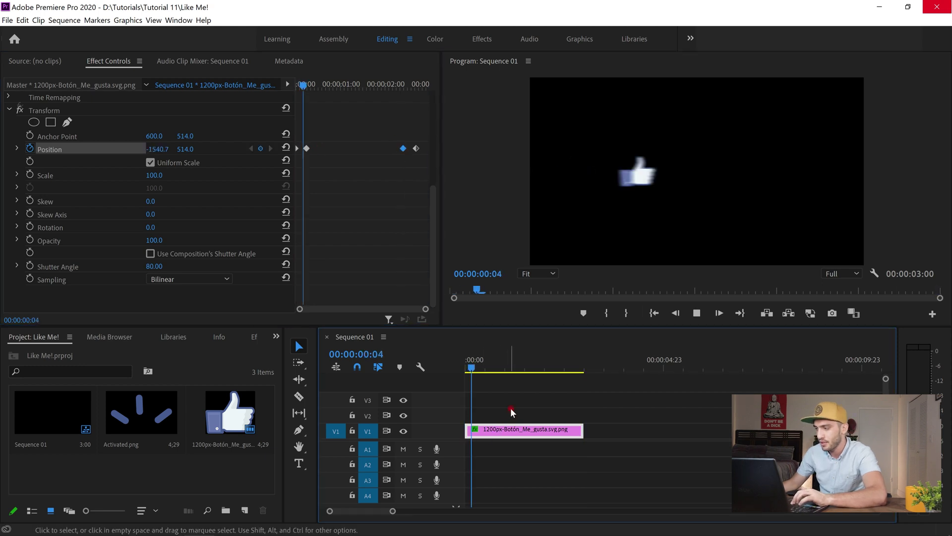
key("space")
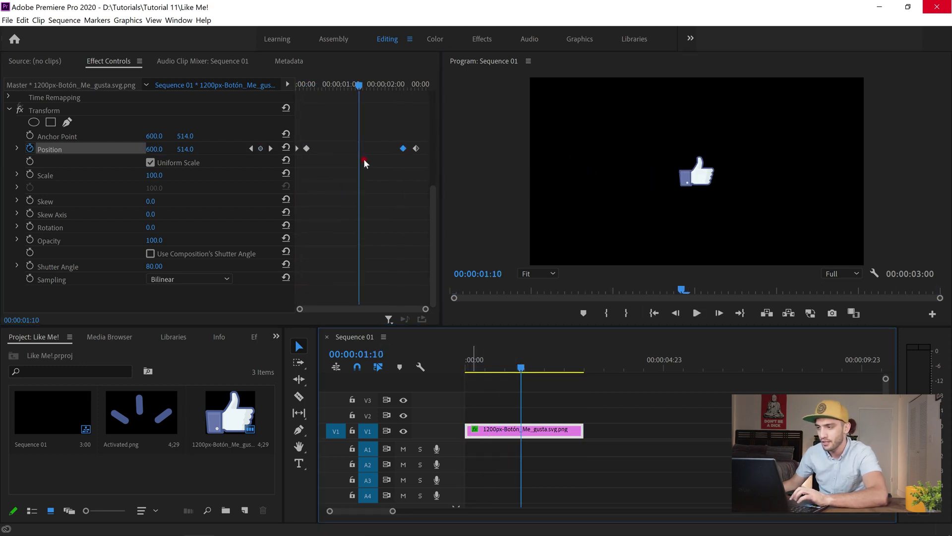
left_click_drag(363, 91, 354, 88)
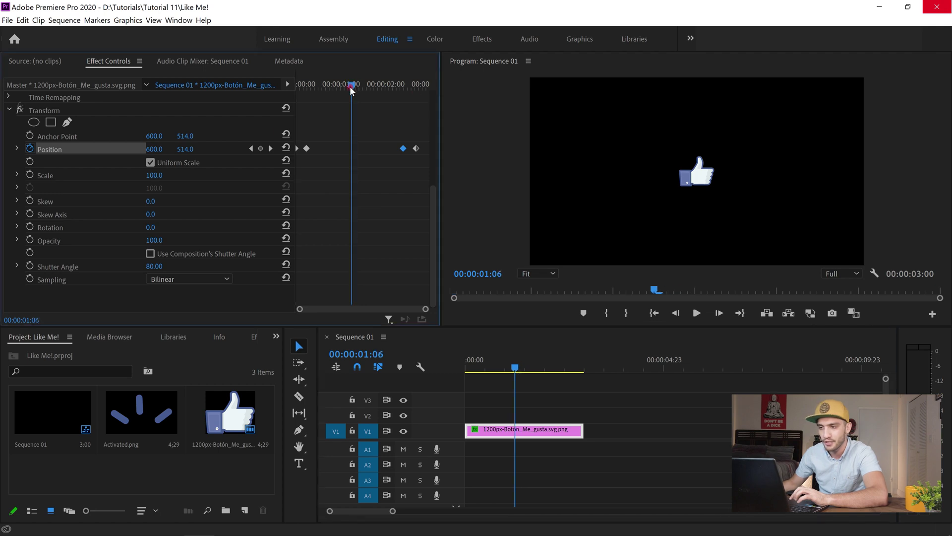
- Keyframe Rotation at 00:00:01:06, -7° at 00:00:01:10 and 0° at 00:00:01:14, then play it back
left_click(29, 227)
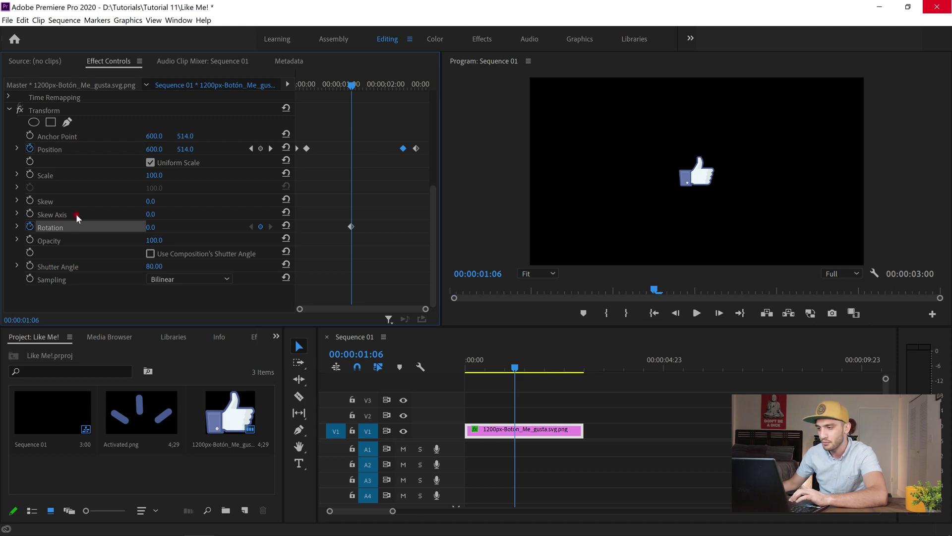
key("Right")
key("Right")
key("Right")
key("Right")
left_click_drag(149, 228, 144, 227)
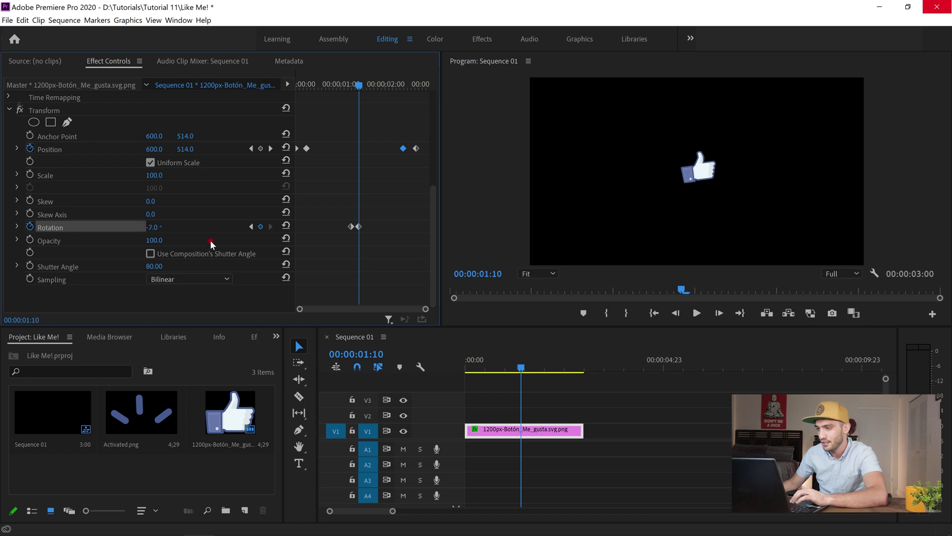
key("Right")
key("Right")
key("Right")
key("Right")
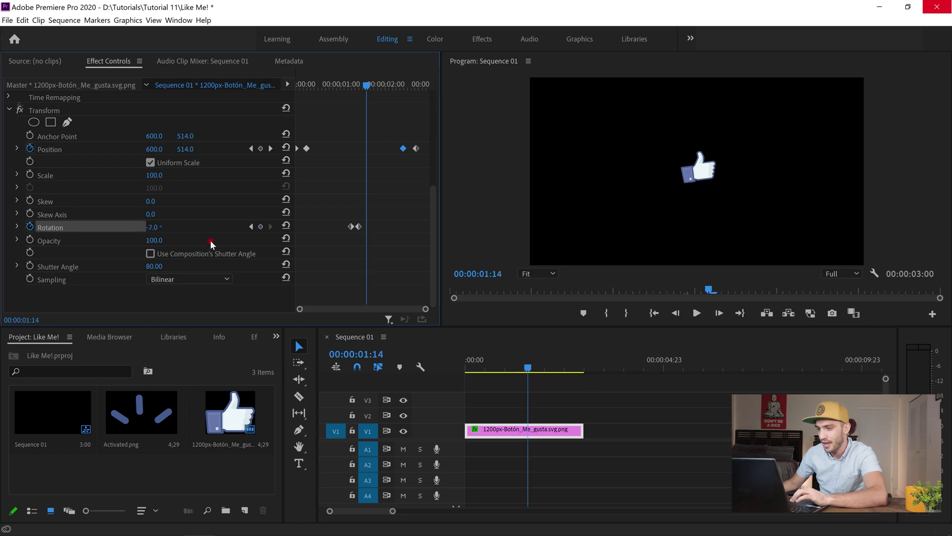
left_click(286, 226)
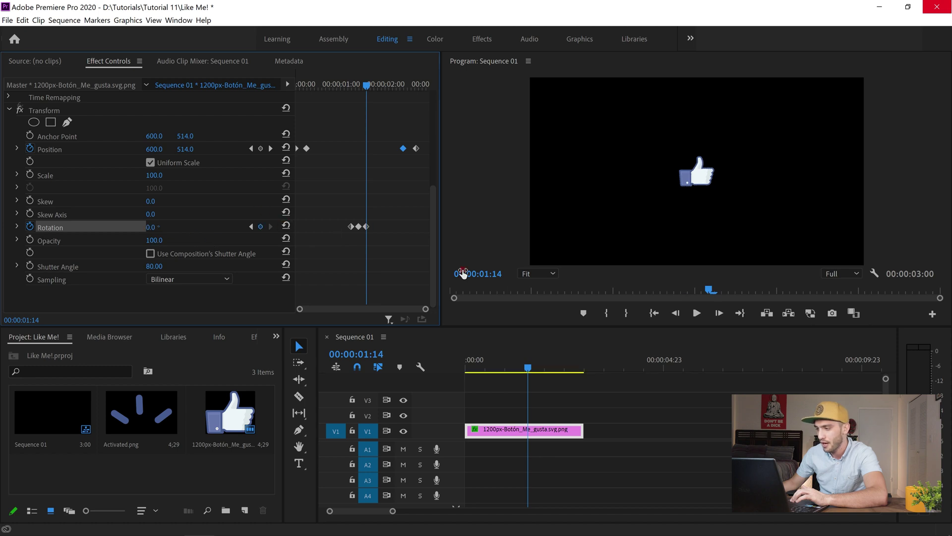
left_click(654, 313)
key("space")
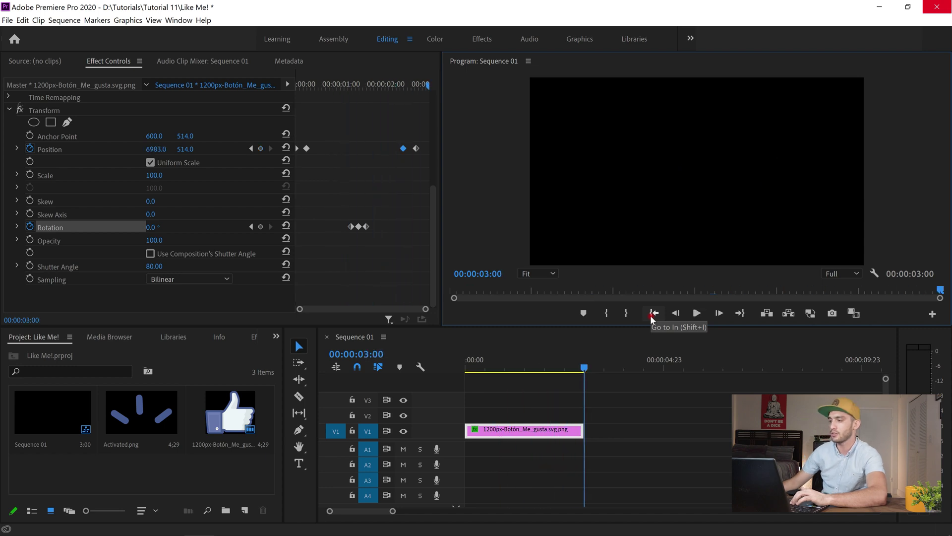
- Add a shortened Activated.png clip on V2 above the thumbs-up and preview it
left_click_drag(148, 433, 491, 413)
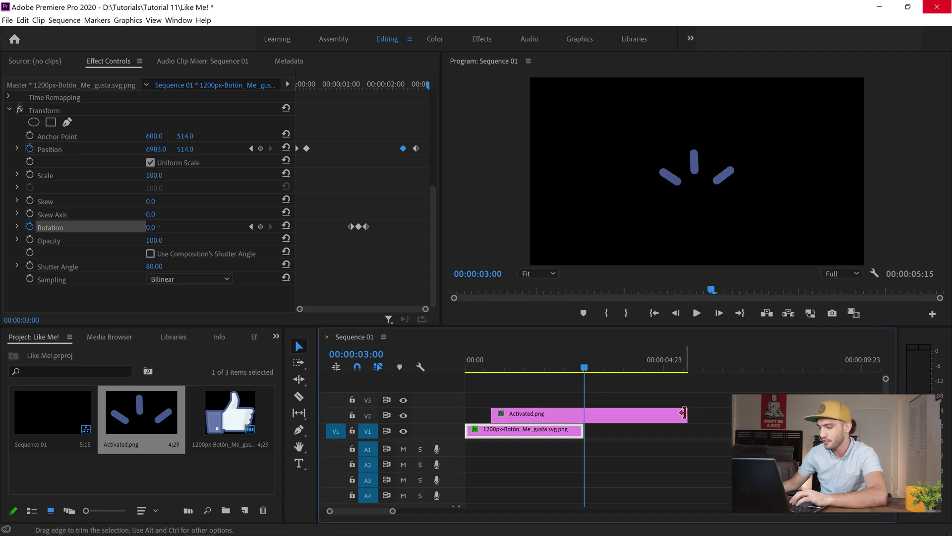
left_click_drag(687, 414, 530, 421)
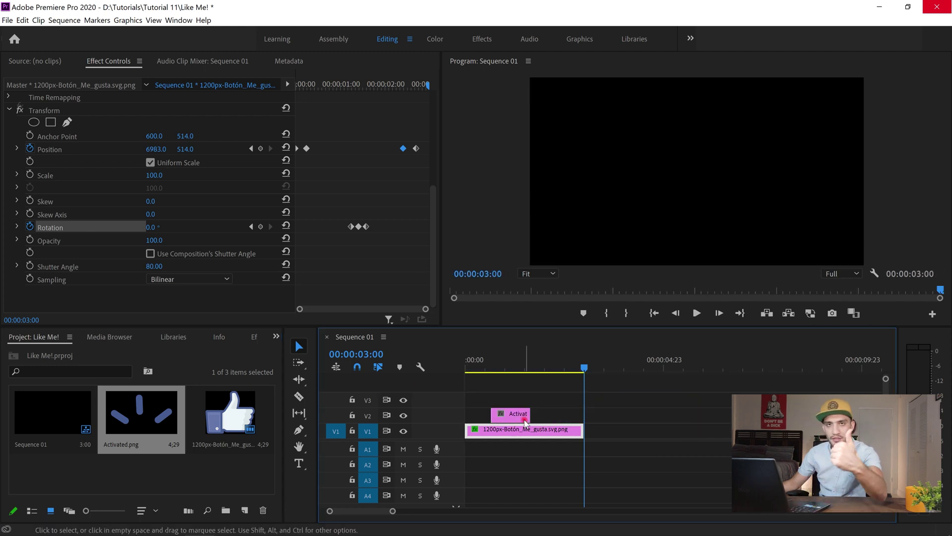
left_click(654, 313)
key("space")
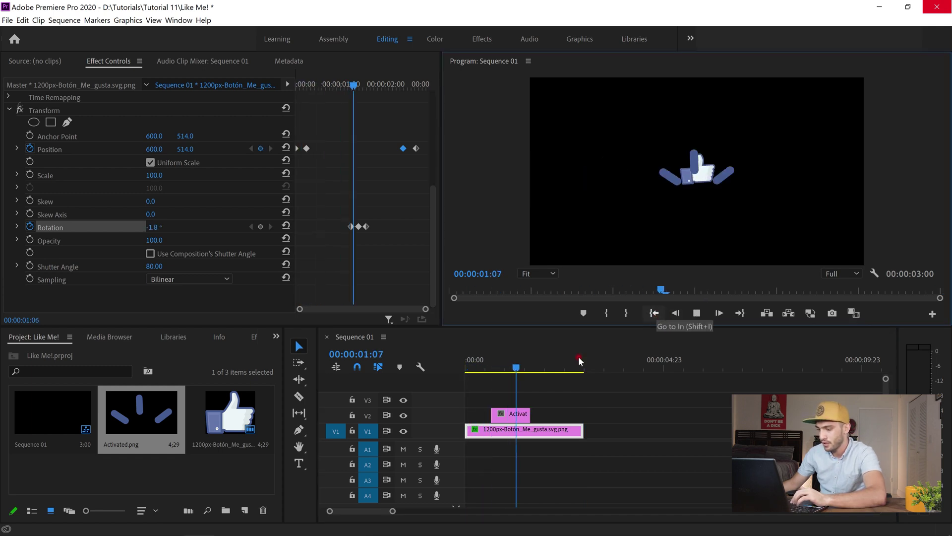
key("space")
- Adjust the Activated clip's timing around the 00:00:01:06 mark
left_click(510, 414)
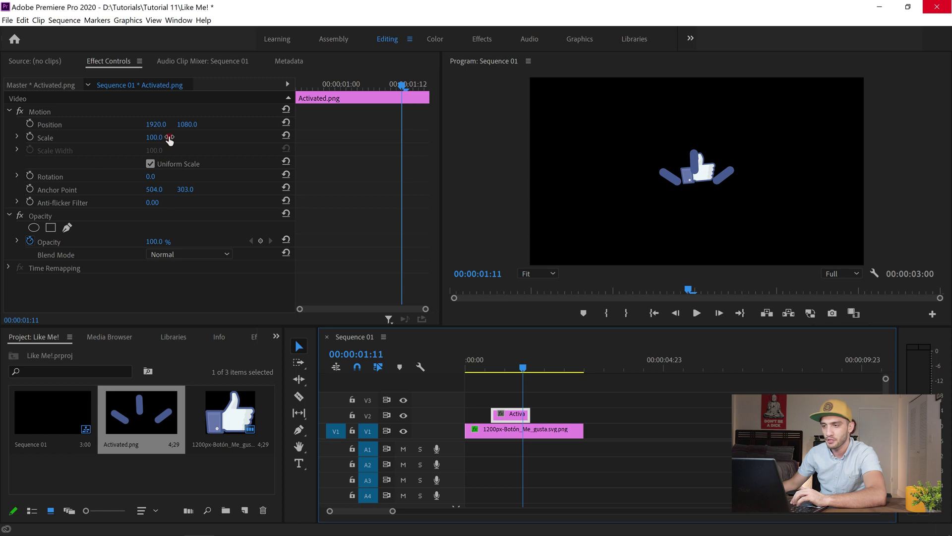
left_click(156, 139)
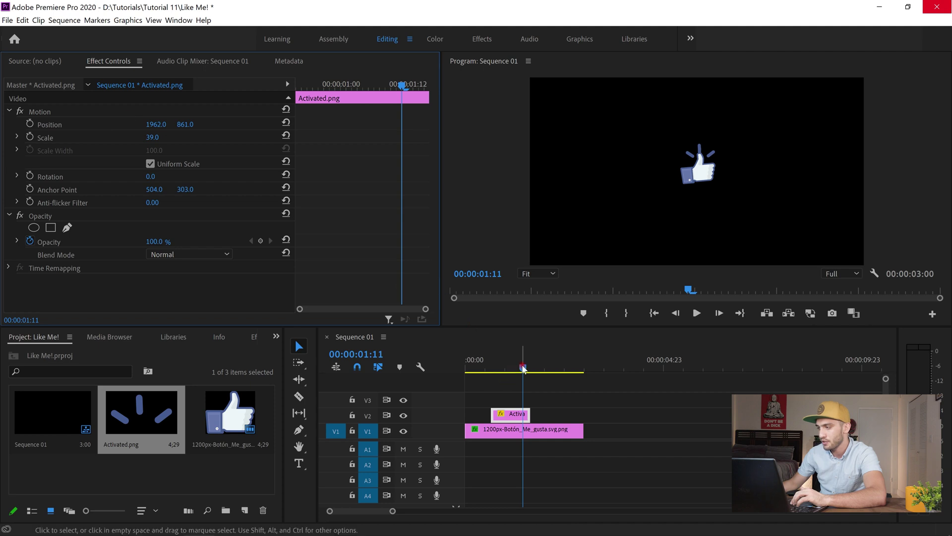
left_click(500, 367)
left_click_drag(500, 367, 528, 364)
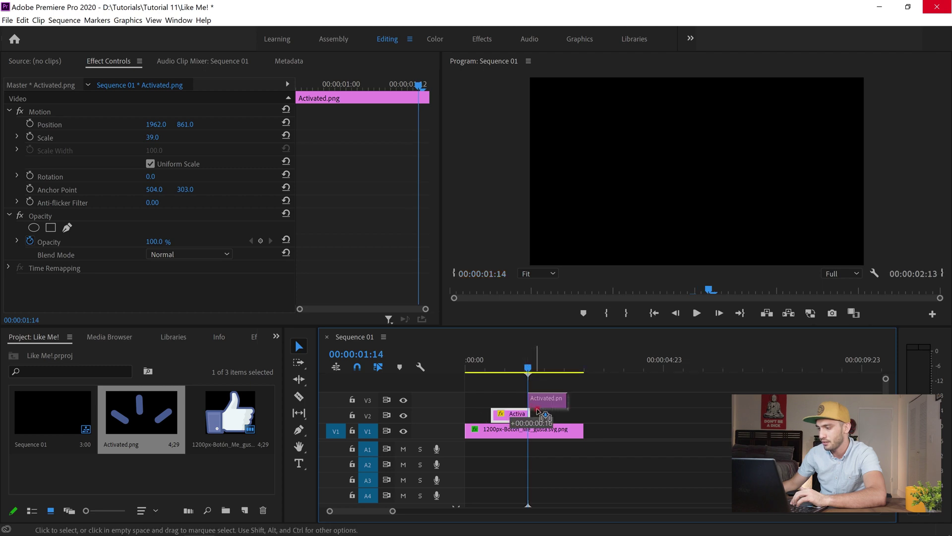
left_click_drag(392, 511, 350, 511)
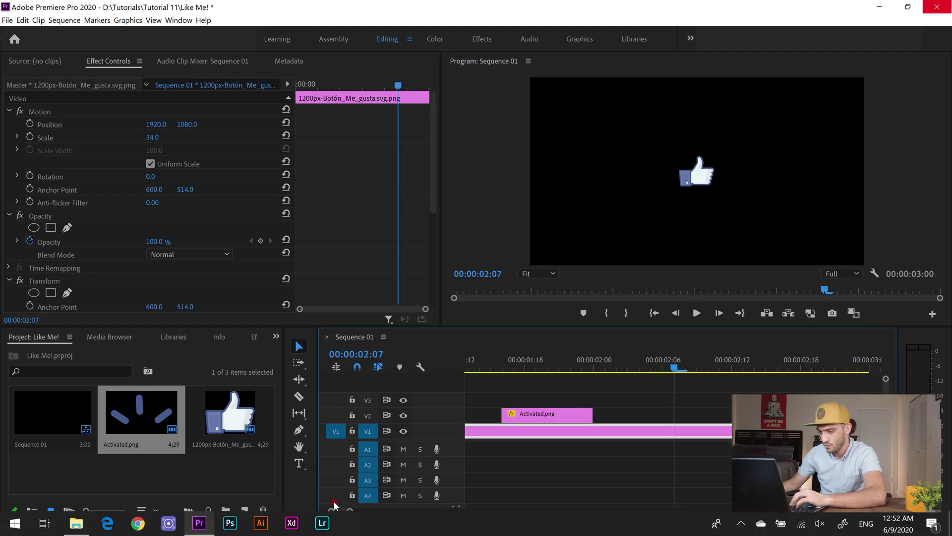
- Nudge the Activated clip slightly earlier on V2 and replay to check the timing
scroll(339, 515, "up", 3)
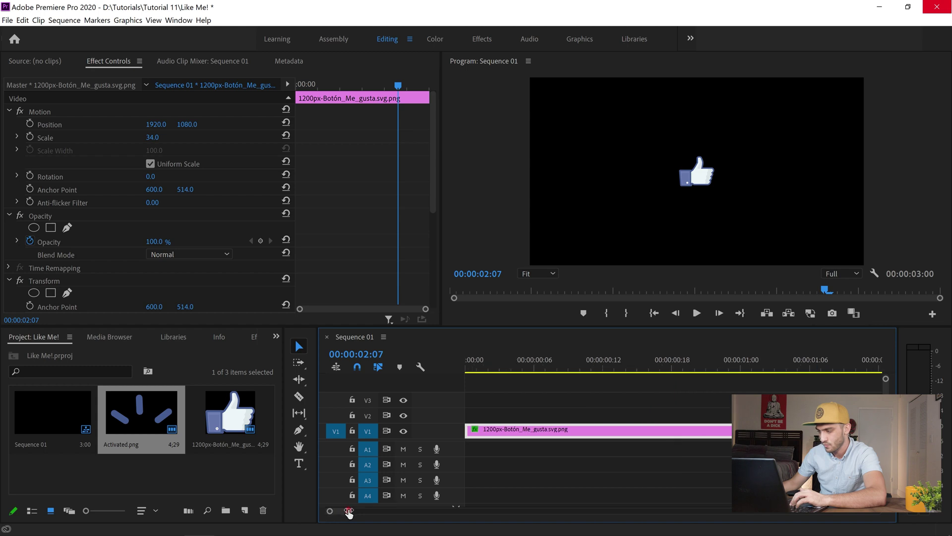
left_click_drag(349, 513, 361, 511)
left_click(561, 361)
key("space")
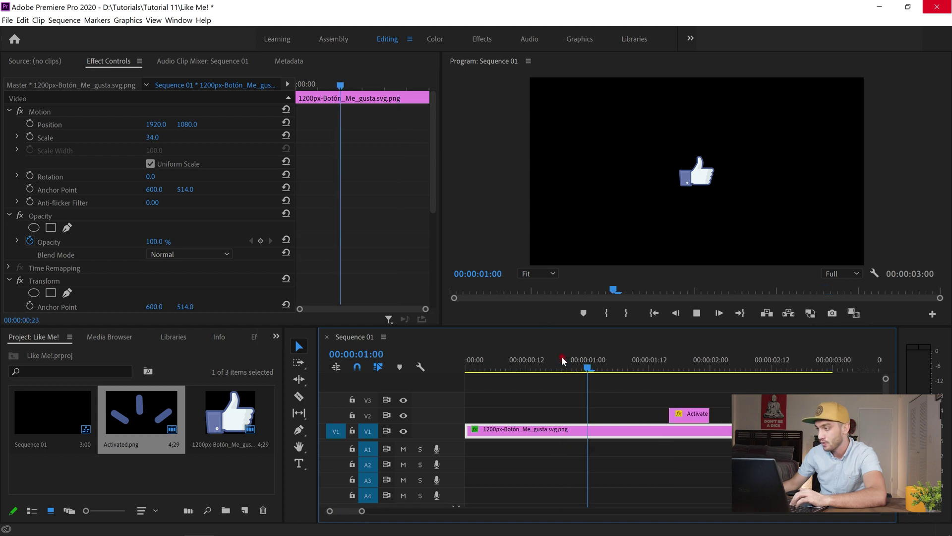
left_click(659, 411)
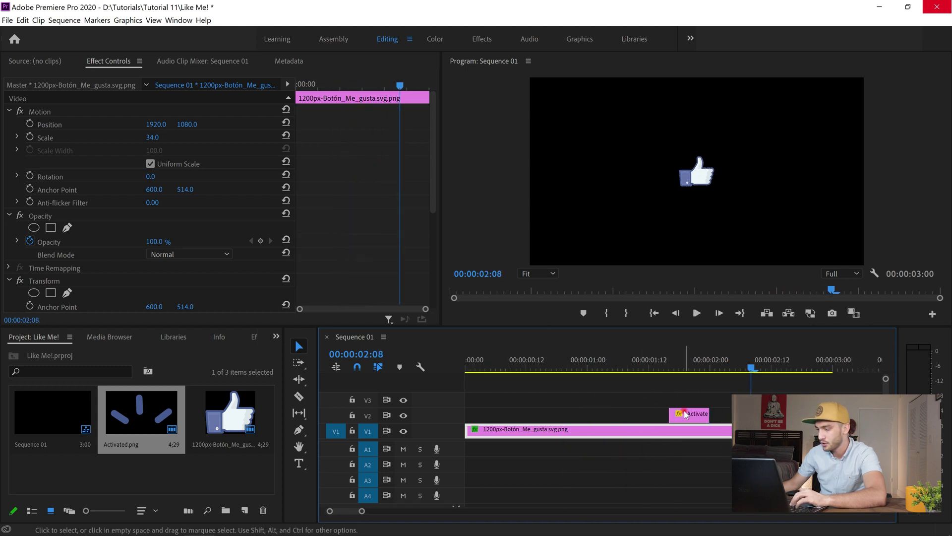
left_click_drag(686, 414, 672, 415)
left_click(577, 368)
key("space")
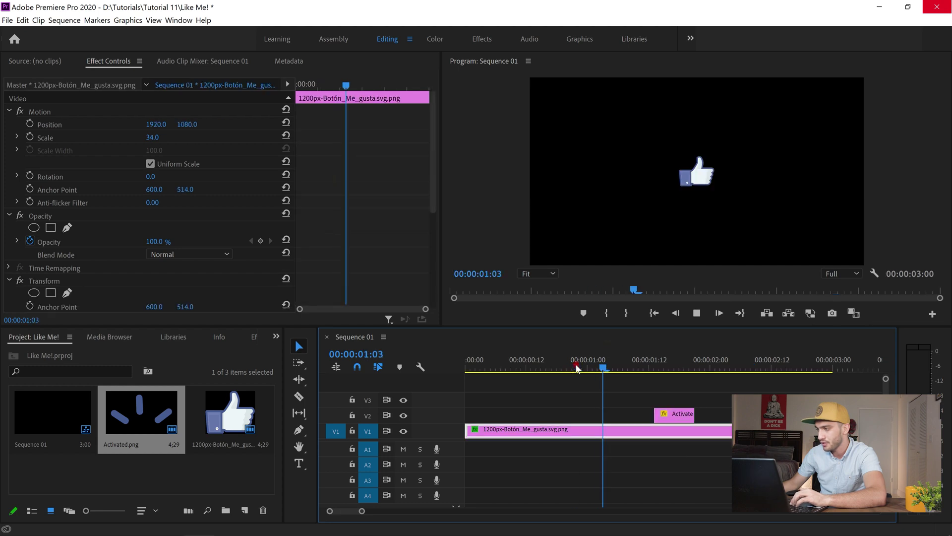
left_click(652, 313)
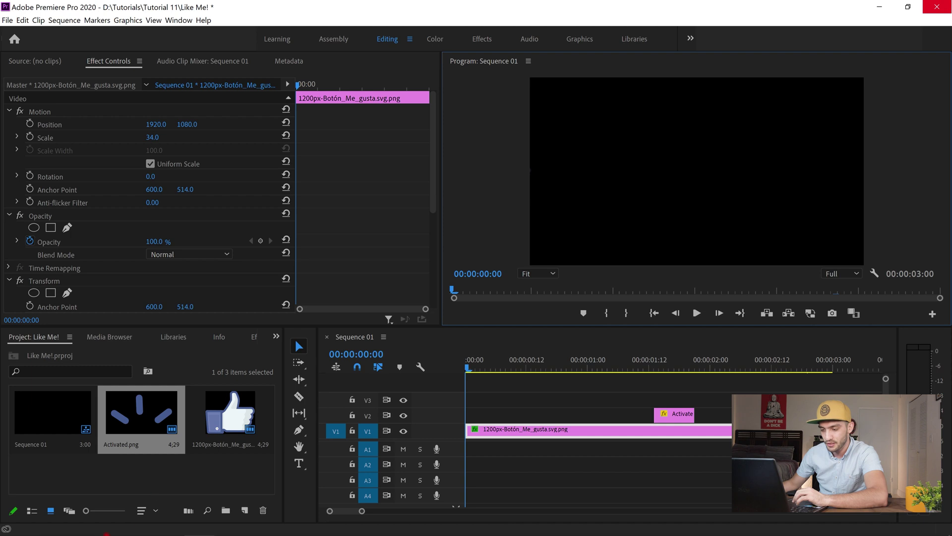
left_click(75, 528)
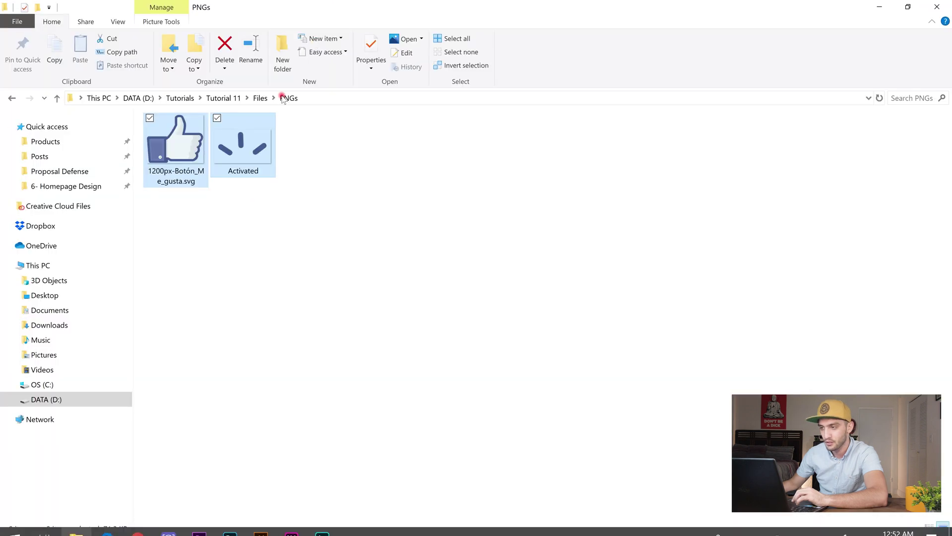
- Open the Sounds folder and drag Click, Ding and Wipe into the Premiere project
left_click(259, 98)
double_click(206, 149)
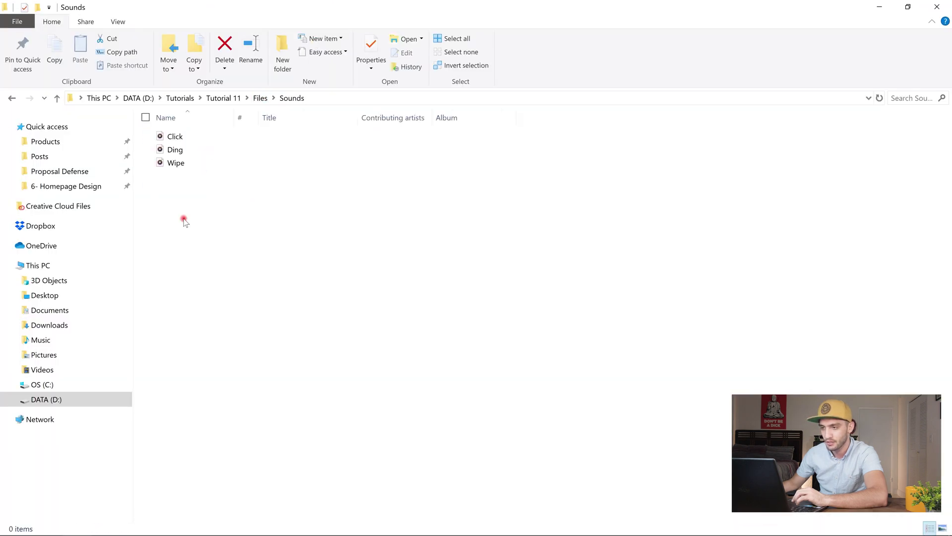
left_click_drag(183, 221, 159, 483)
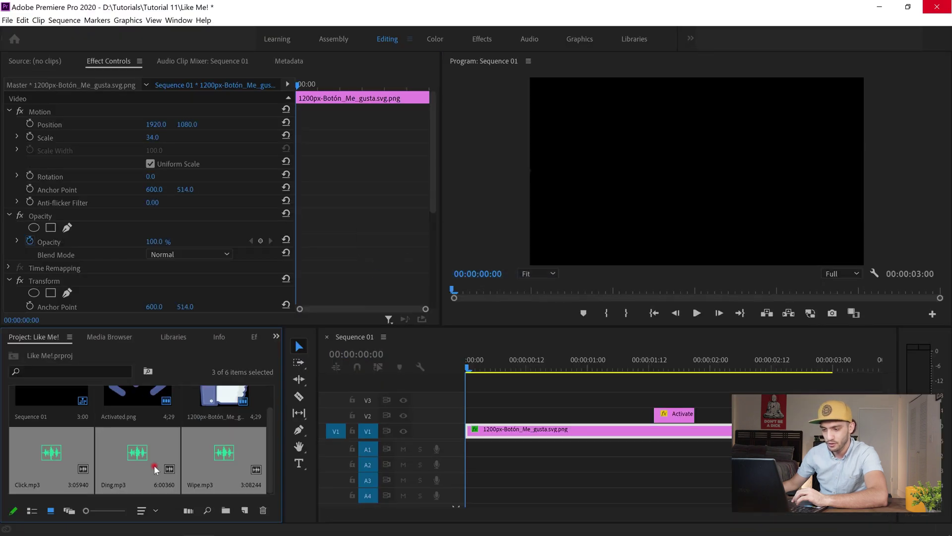
- Mark the first whoosh of Wipe.mp3, place it on A1 at 00:00, and preview
double_click(219, 451)
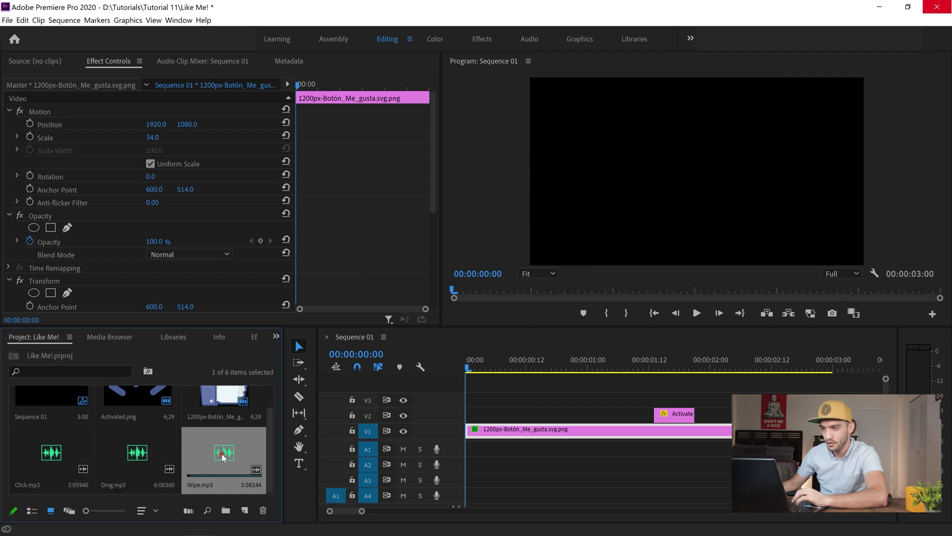
left_click_drag(40, 293, 48, 294)
left_click(137, 313)
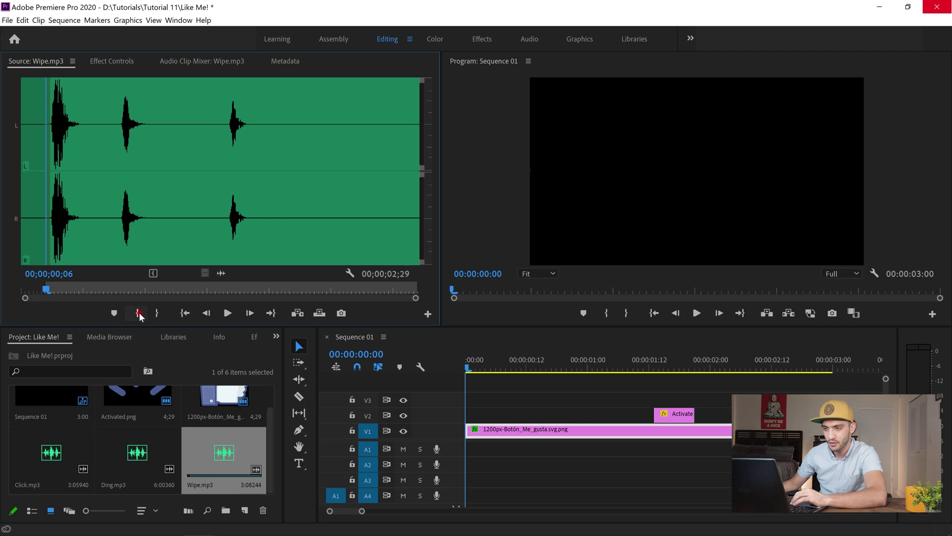
key("space")
left_click(157, 313)
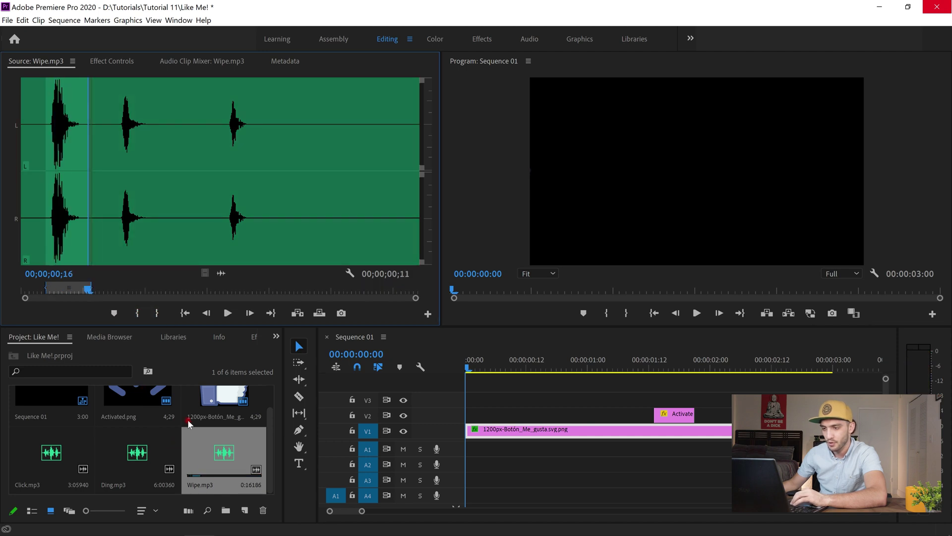
left_click_drag(209, 451, 469, 449)
left_click(653, 313)
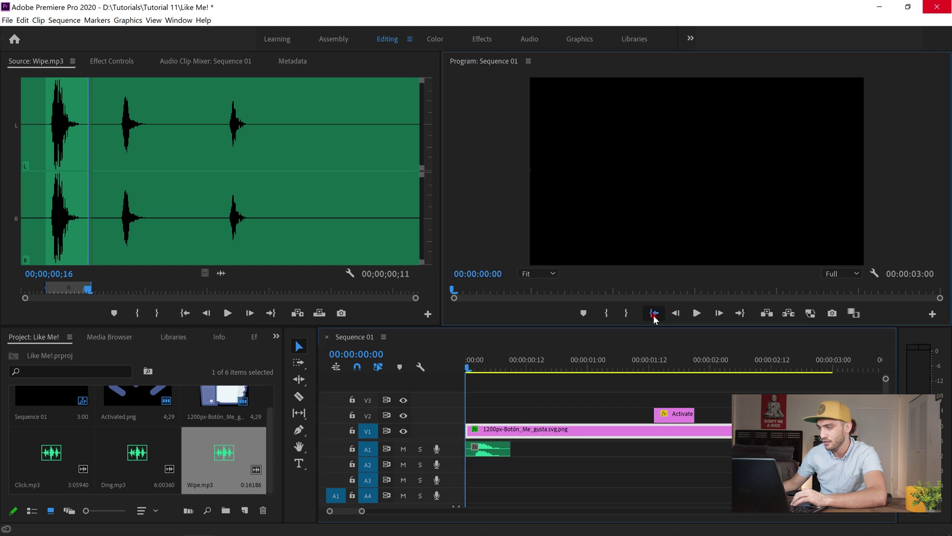
key("space")
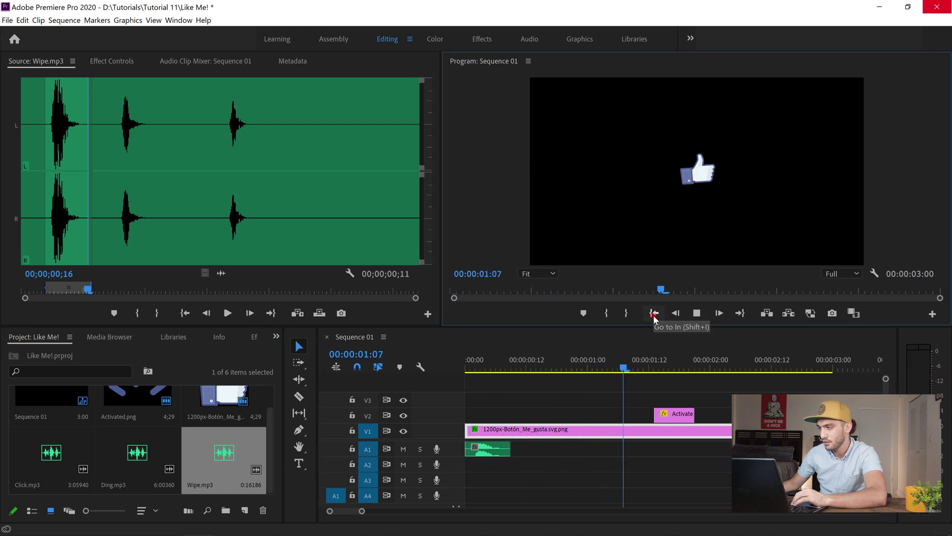
key("space")
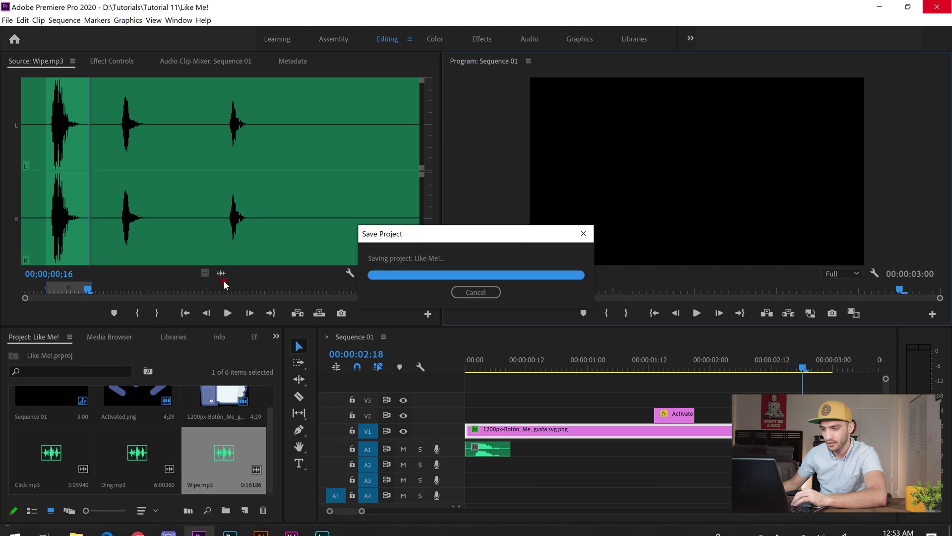
- Mark the third whoosh of Wipe.mp3 and place it near the end of the sequence
left_click(224, 294)
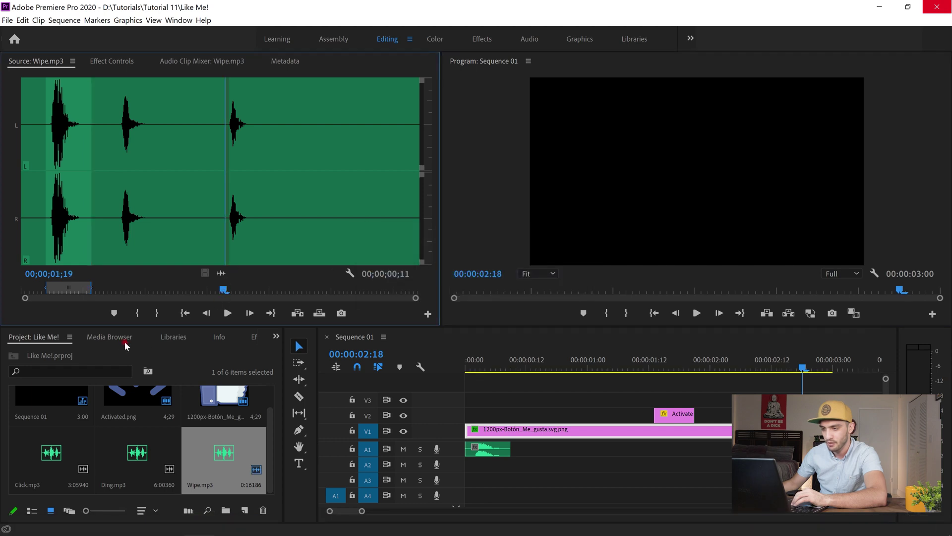
left_click(137, 318)
key("space")
key("space")
left_click(155, 313)
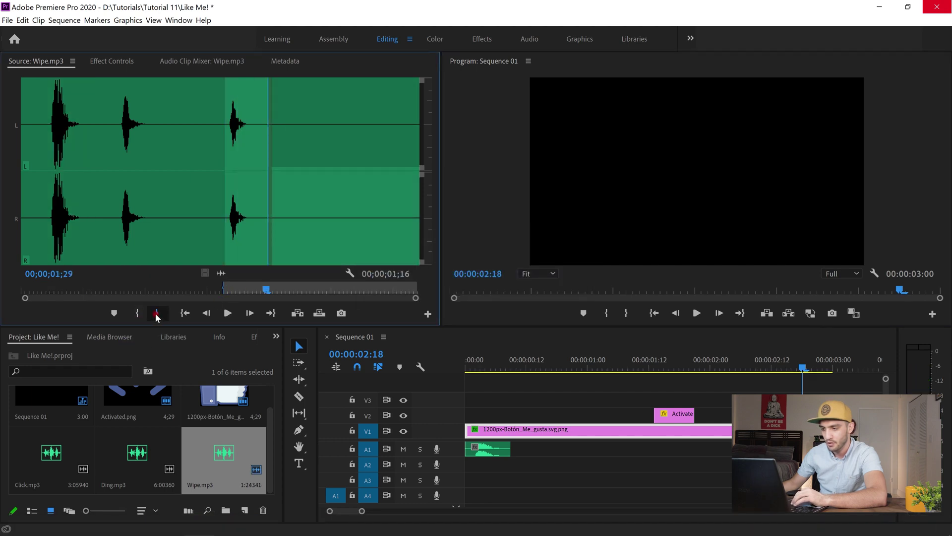
left_click_drag(208, 437, 786, 382)
left_click(774, 368)
key("space")
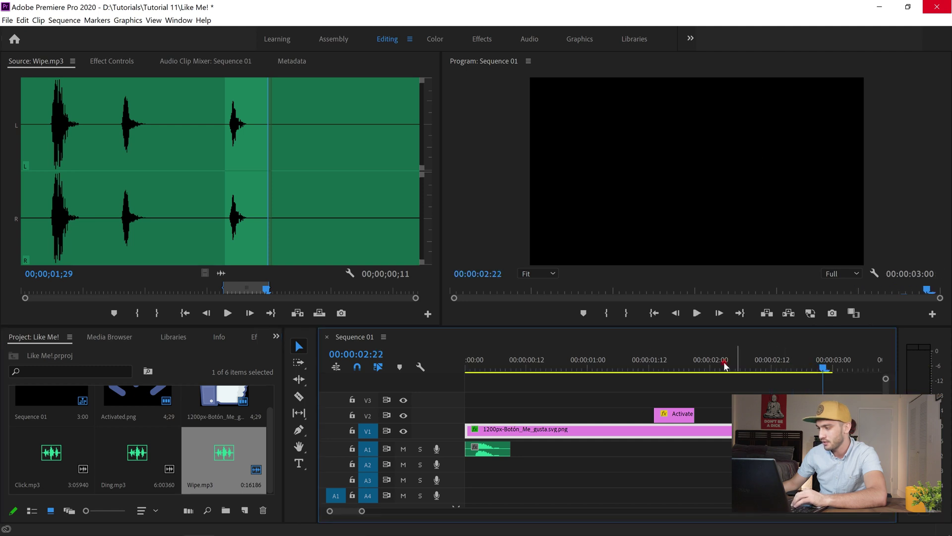
left_click(725, 367)
- Mark Click.mp3 from 01;00 to 01;12, drop it on A1 just after one second, and preview
key("space")
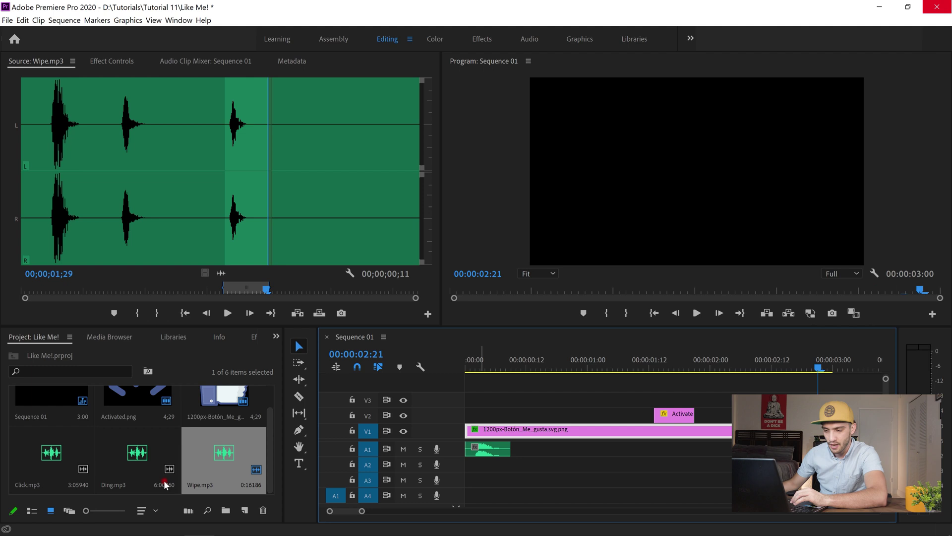
double_click(32, 464)
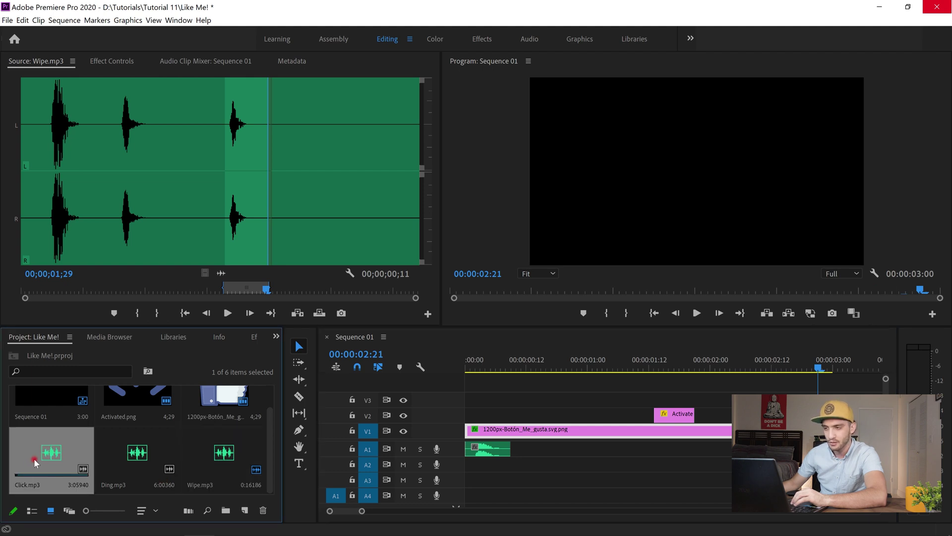
left_click(148, 291)
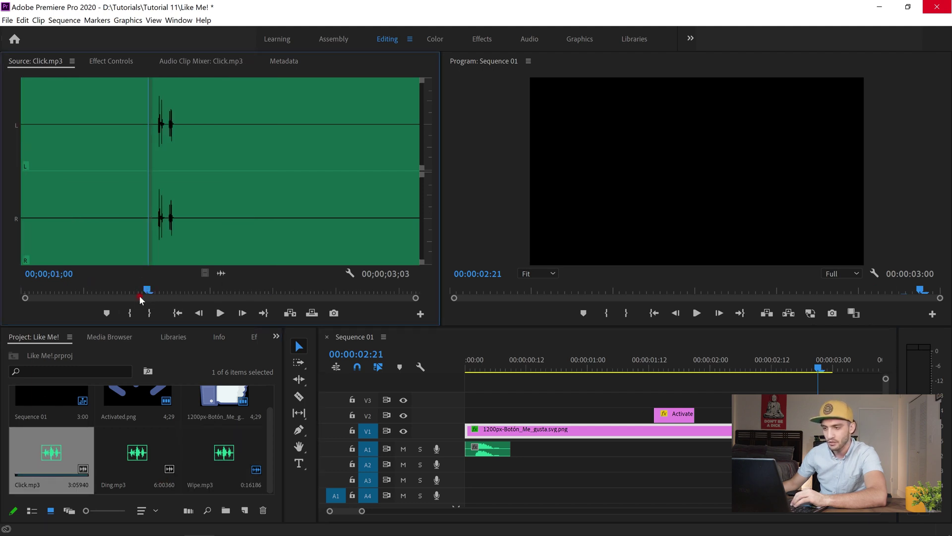
left_click(128, 313)
left_click(149, 313)
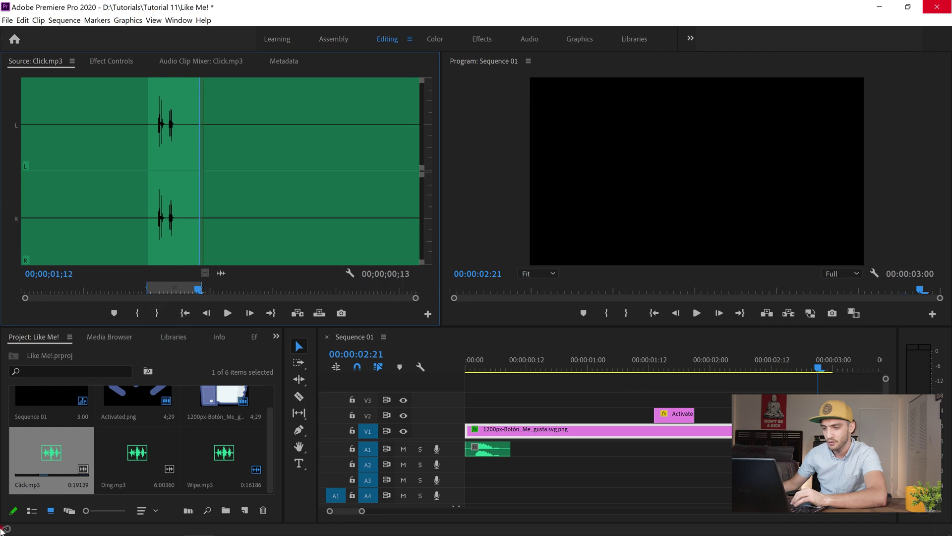
left_click_drag(46, 468, 622, 448)
left_click(599, 363)
key("space")
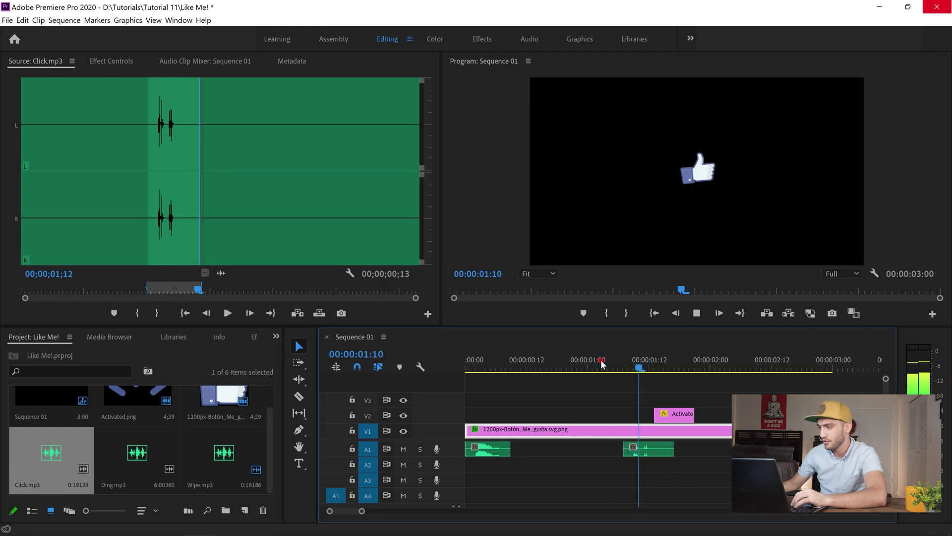
key("space")
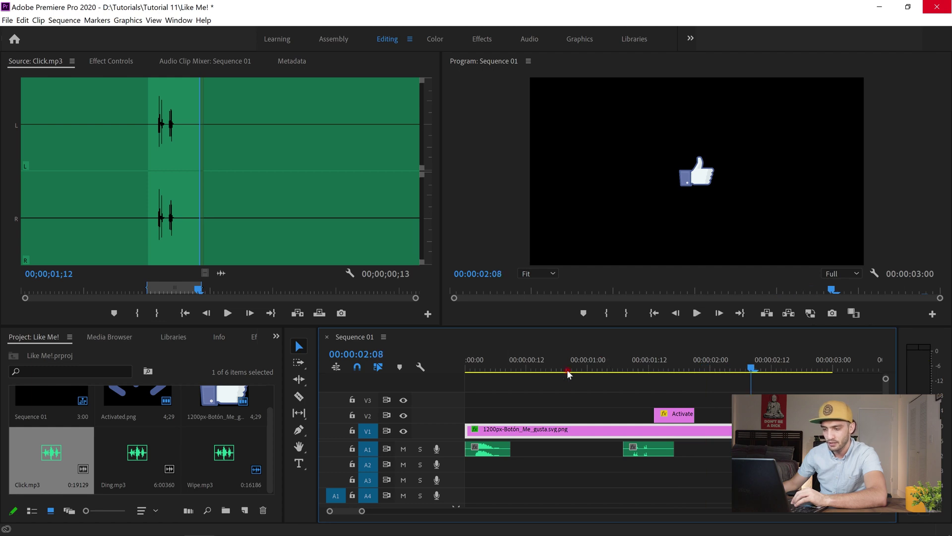
- Load Ding.mp3 in the Source monitor and mark in and out points around the ding
double_click(137, 446)
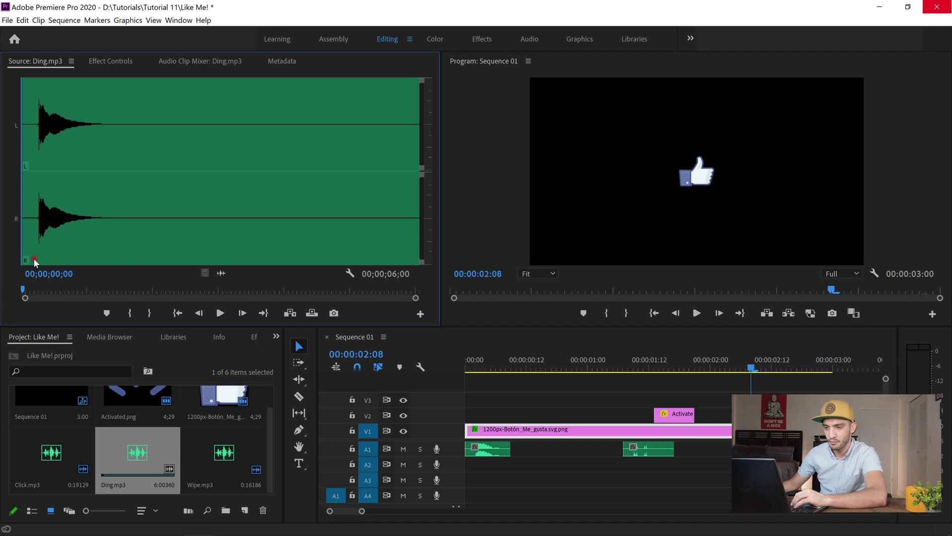
left_click(139, 312)
key("space")
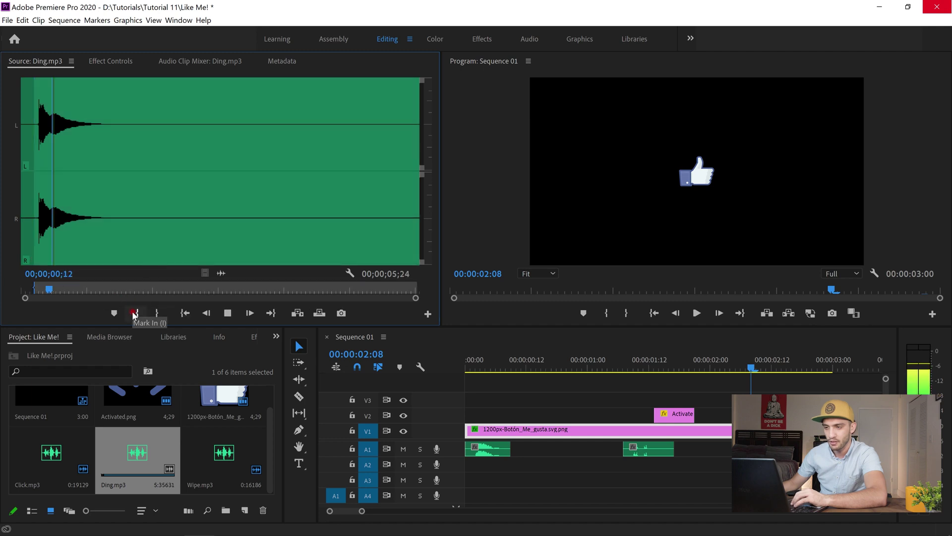
left_click(164, 314)
- Place the trimmed Ding clip on A1 after the Click clip and play the sequence to check timing
left_click_drag(118, 457, 660, 469)
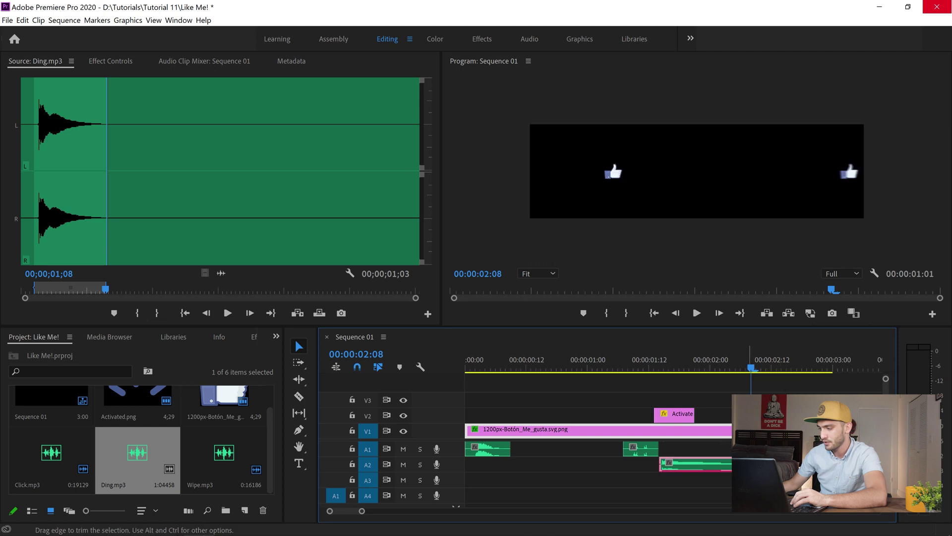
left_click_drag(710, 464, 710, 449)
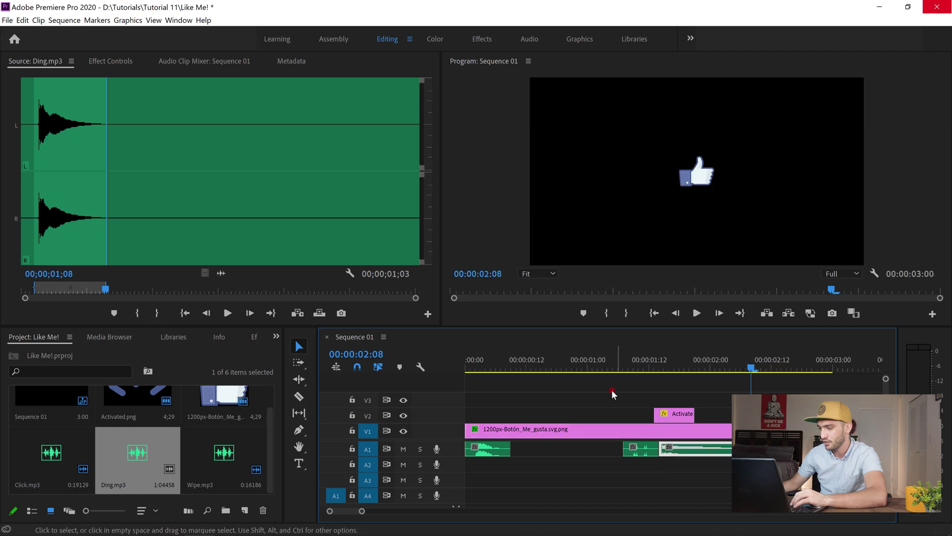
left_click(600, 361)
key("space")
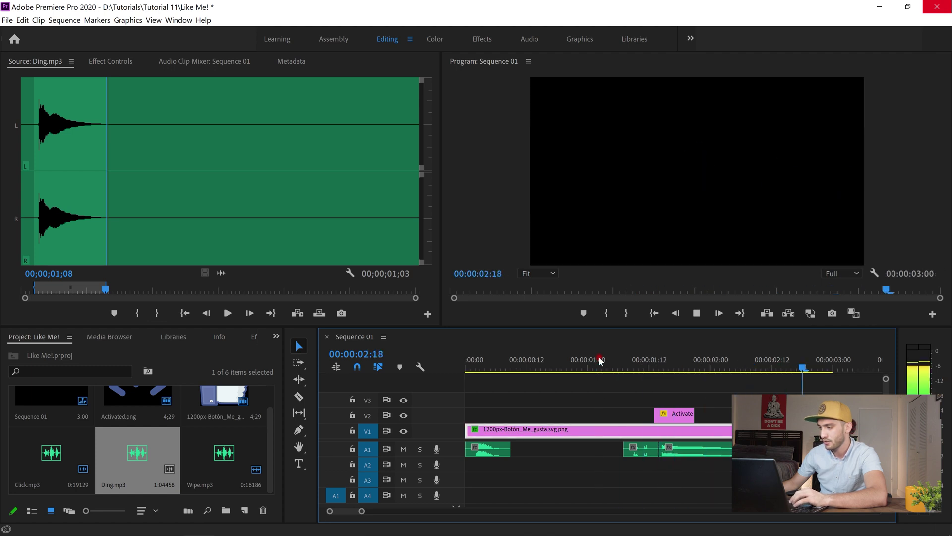
left_click(652, 313)
key("space")
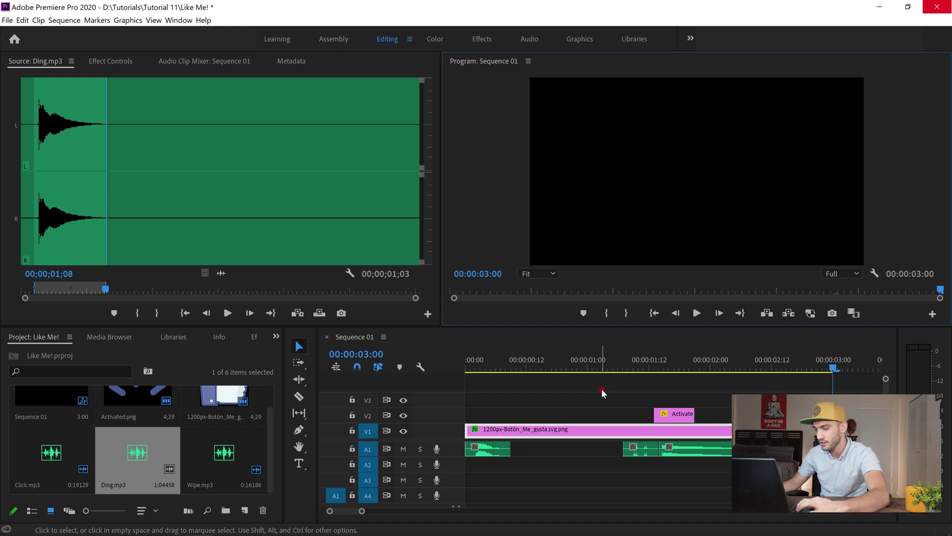
- Marquee-select every clip in Sequence 01, nest them as 'Like Me', and save with Ctrl+S
left_click_drag(827, 402, 498, 443)
right_click(516, 430)
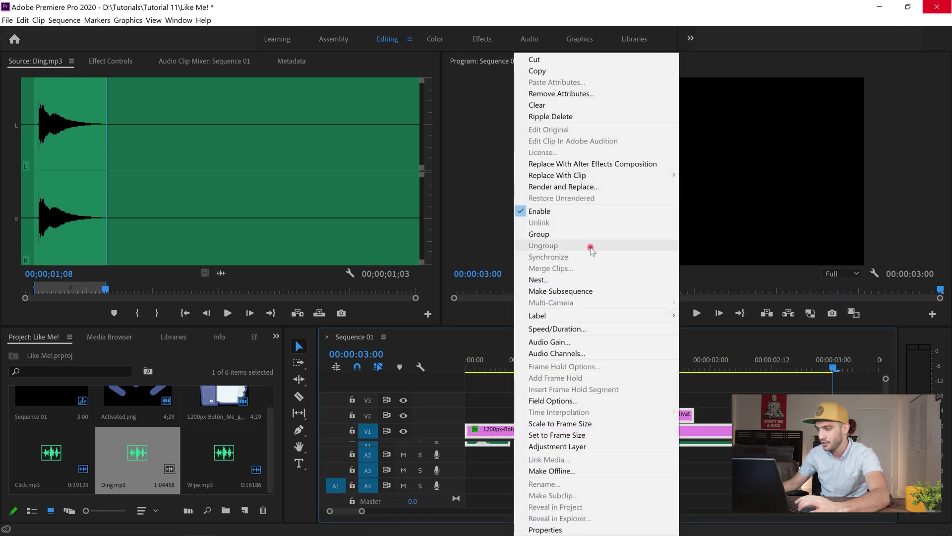
left_click(586, 280)
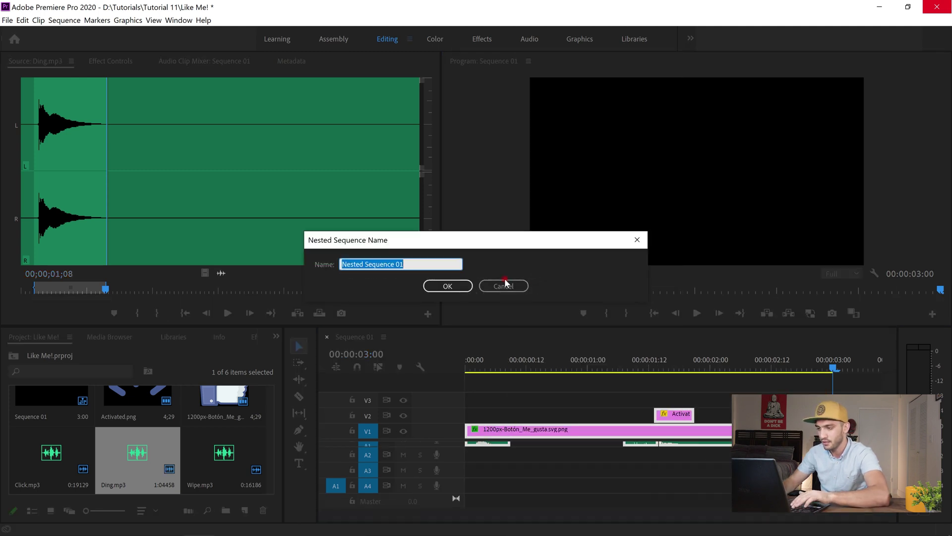
type("Like Me")
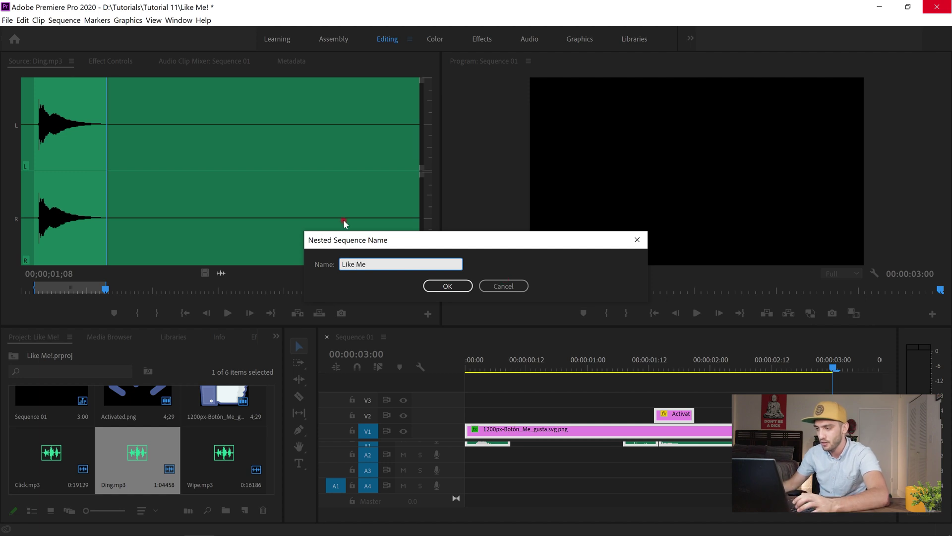
left_click(444, 284)
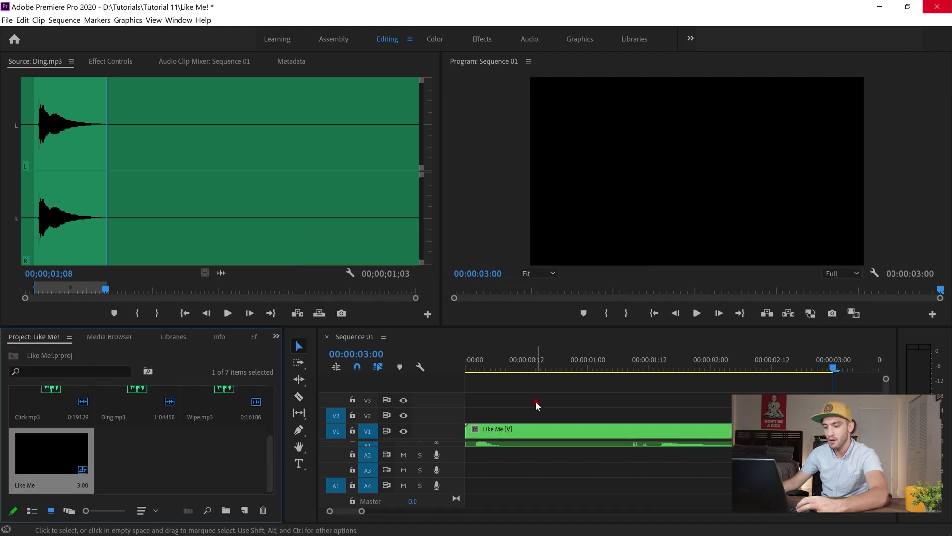
key("ctrl+s")
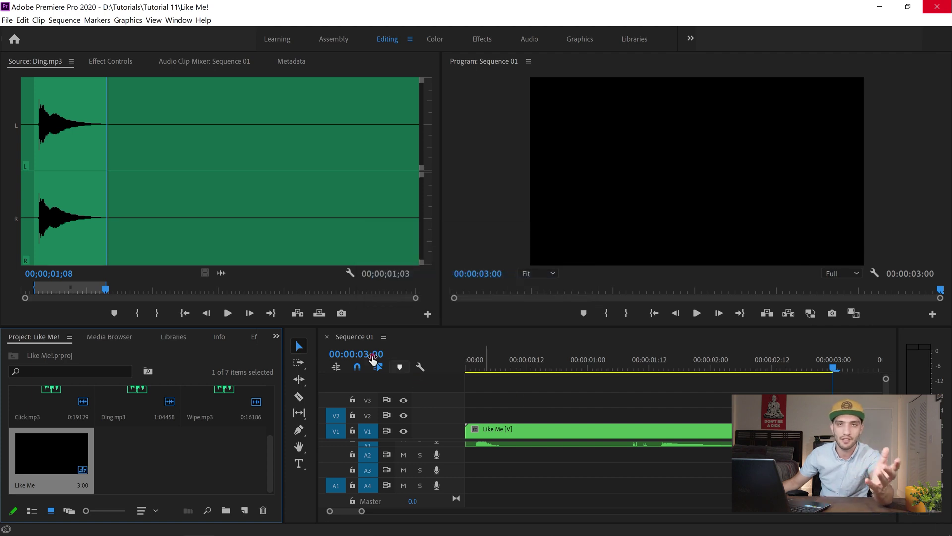
- Create a new project named 'Sample Like'
left_click(7, 19)
mouse_move(50, 32)
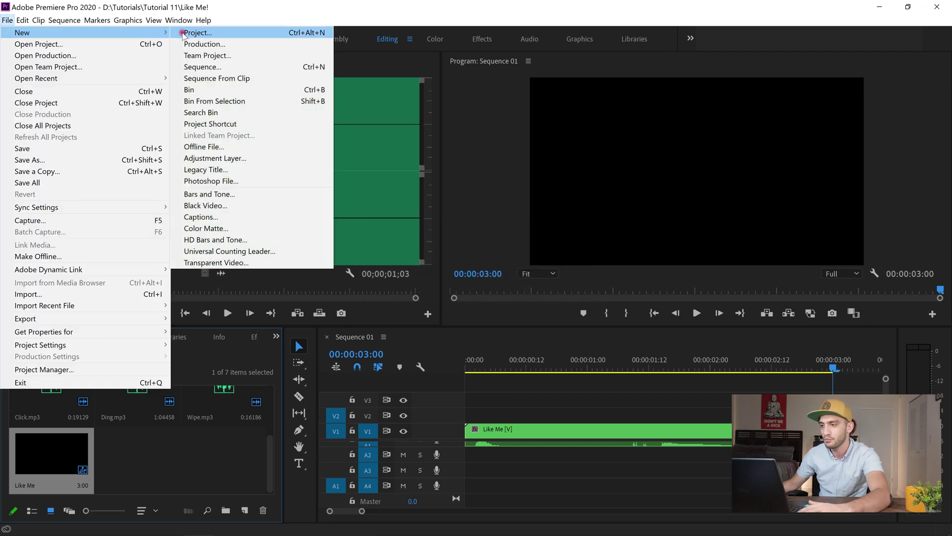
left_click(209, 32)
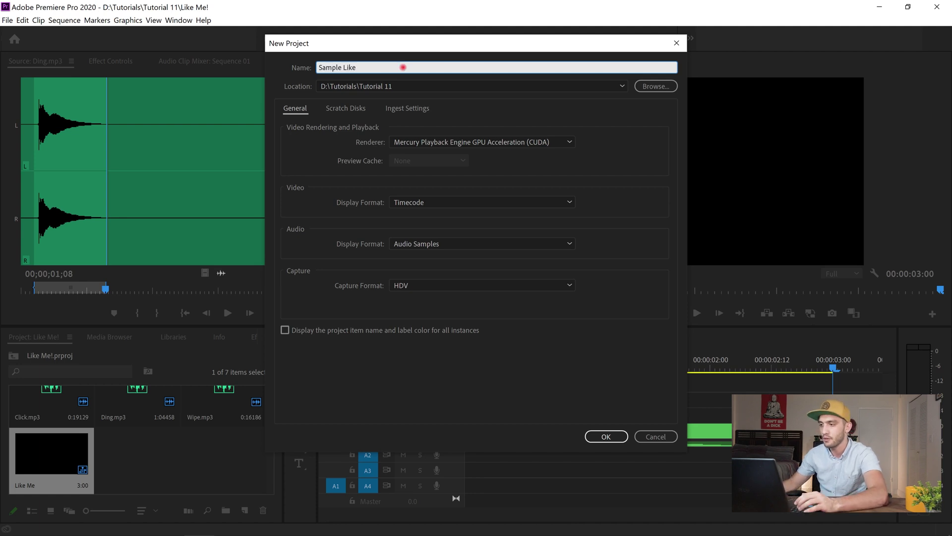
key("Return")
- Add a new Sequence 01 to the project using the 4K HD 16x9 preset
right_click(125, 418)
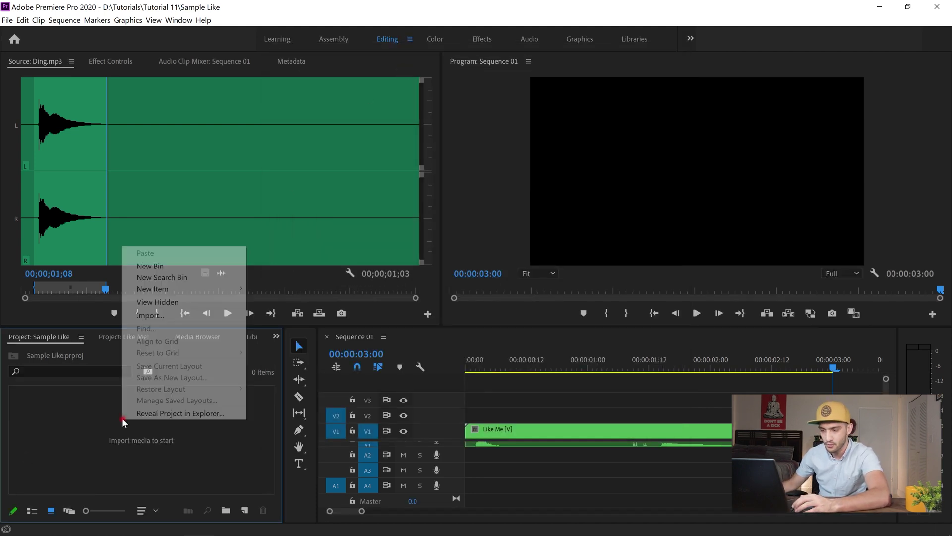
mouse_move(220, 289)
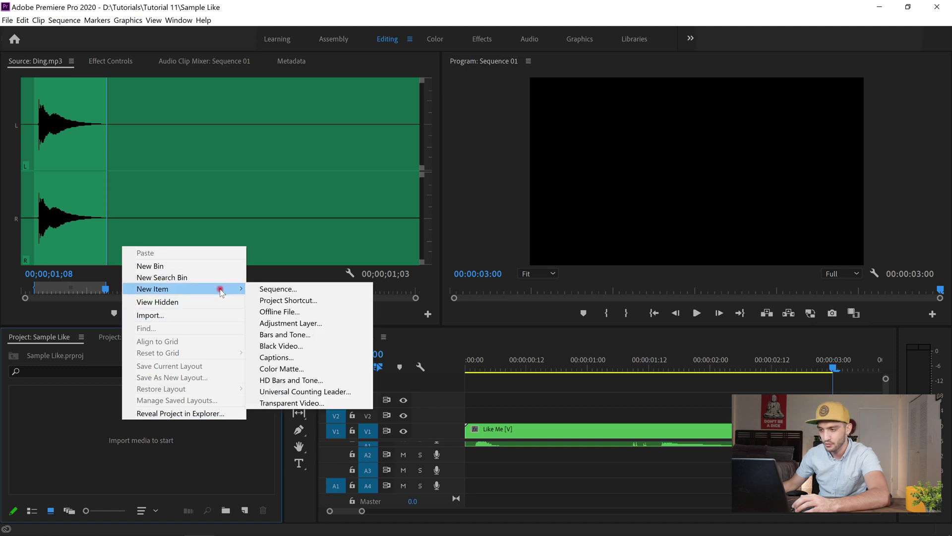
left_click(255, 289)
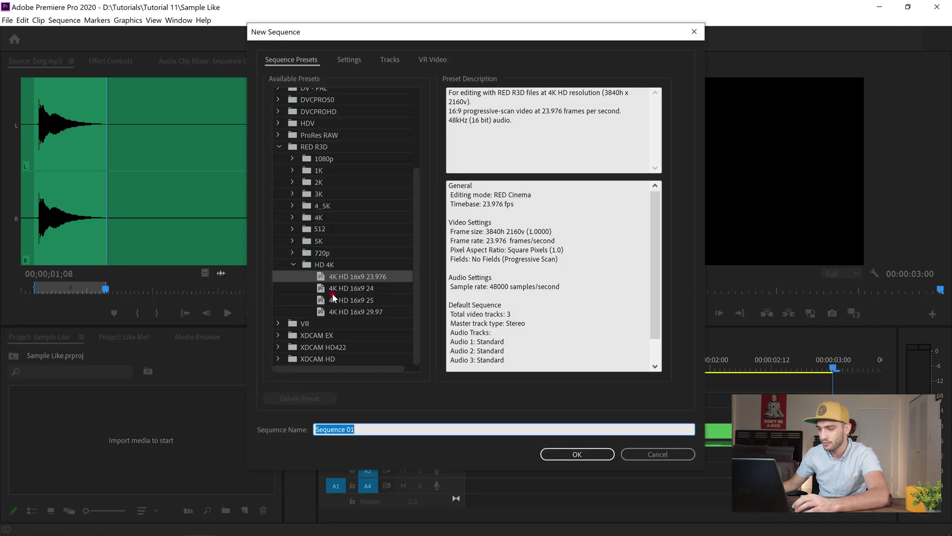
left_click(571, 454)
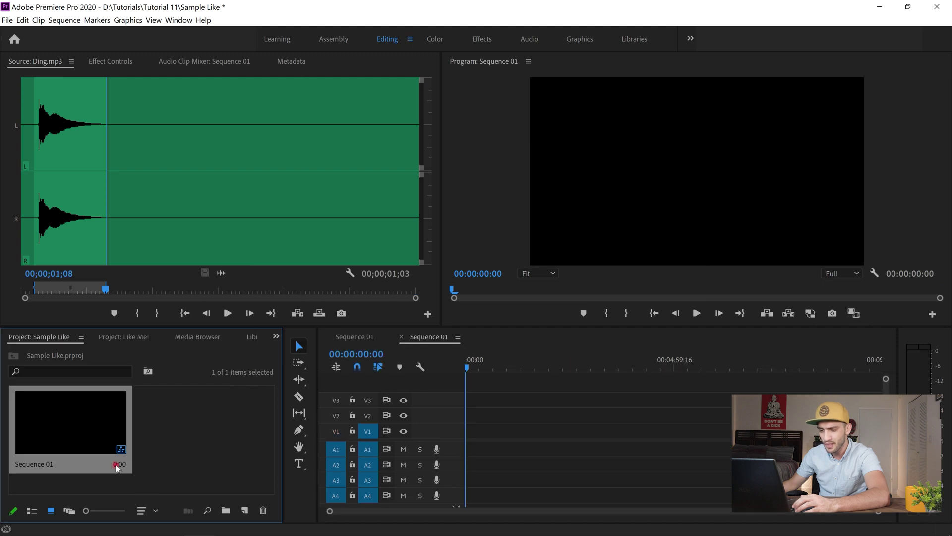
- Drag DJI_0209.MP4 from File Explorer's Tutorial 11 folder into the Sample Like sequence timeline
left_click(76, 524)
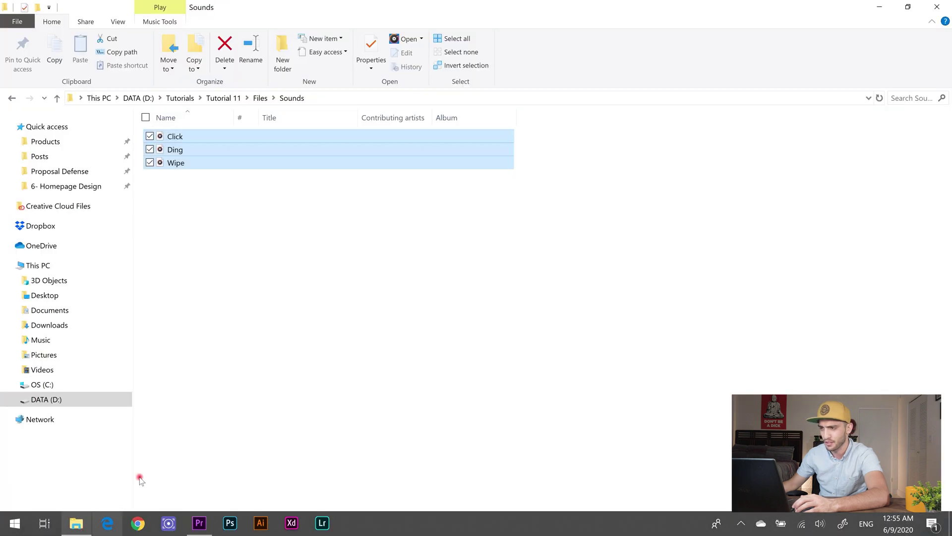
left_click(292, 156)
left_click(221, 98)
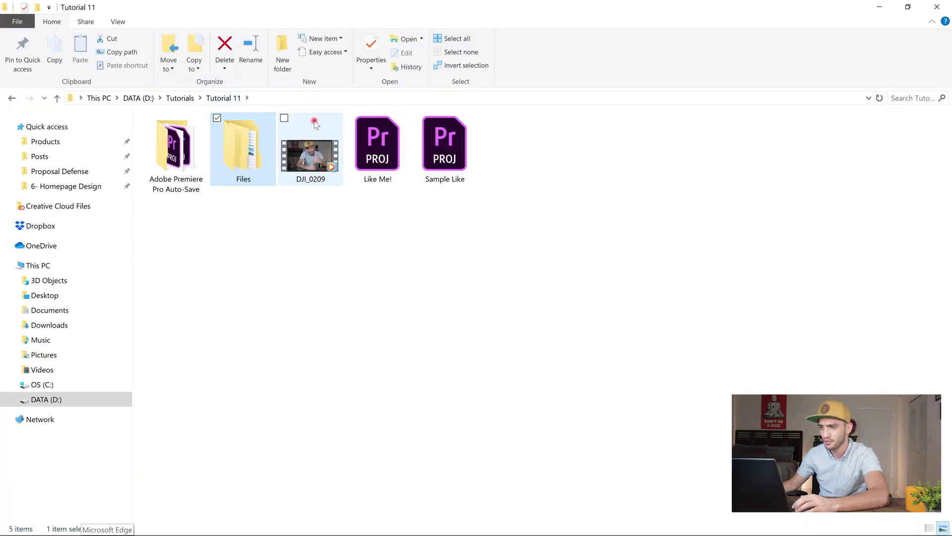
left_click(311, 141)
left_click_drag(311, 141, 490, 466)
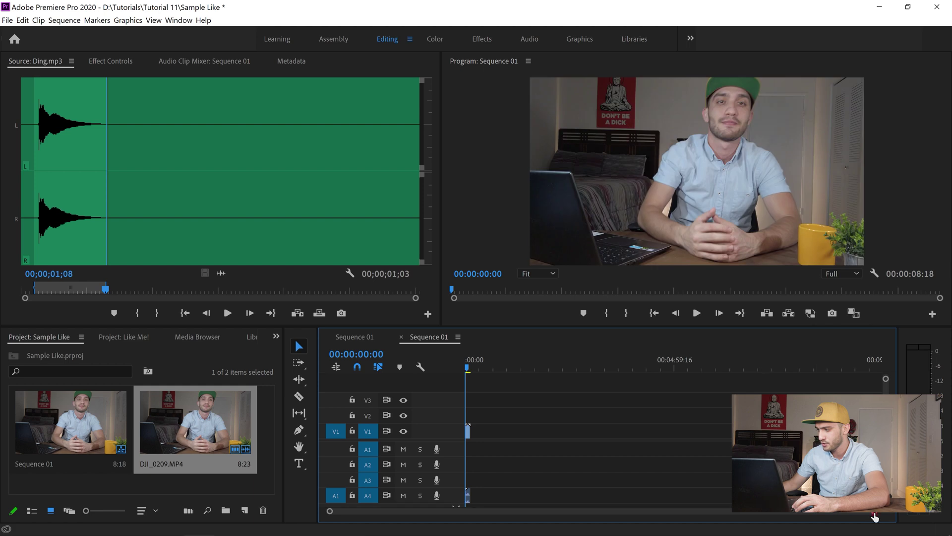
- Zoom the timeline, play DJI_0209 in the Program monitor, then switch to the Like Me sequence tab
left_click_drag(875, 512, 439, 511)
left_click(652, 314)
left_click(699, 313)
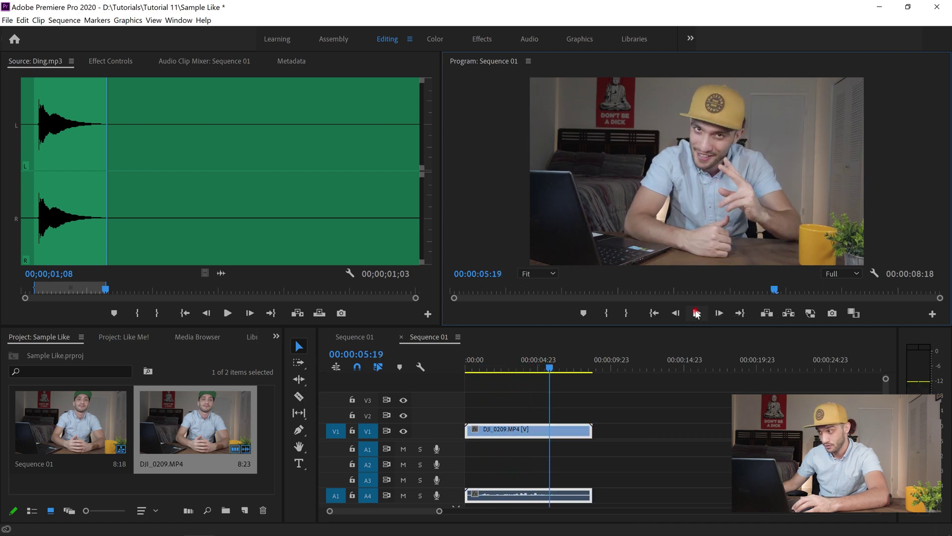
left_click(697, 313)
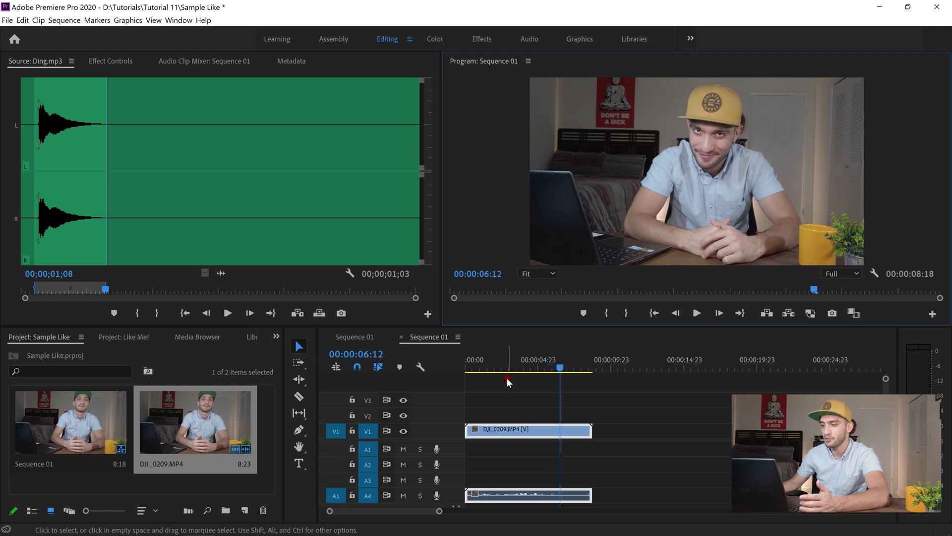
left_click(357, 338)
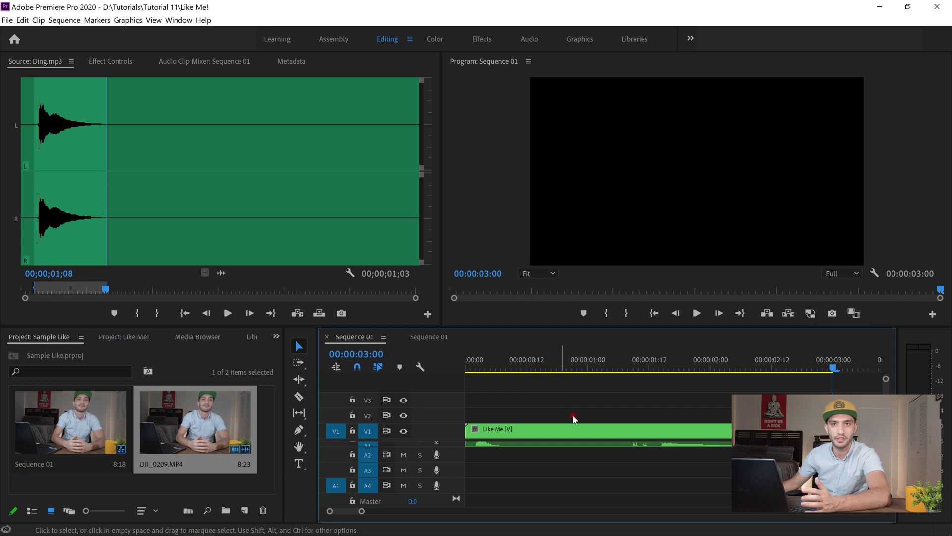
- Drop the Like Me nest onto V2 above DJI_0209 and play back to check the overlay
left_click(509, 436)
left_click_drag(510, 435, 526, 416)
left_click(490, 361)
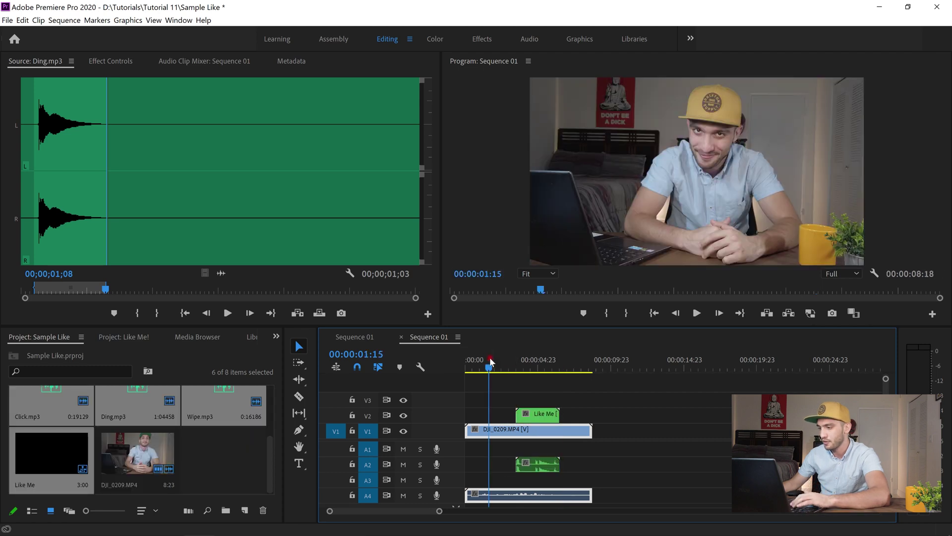
key("space")
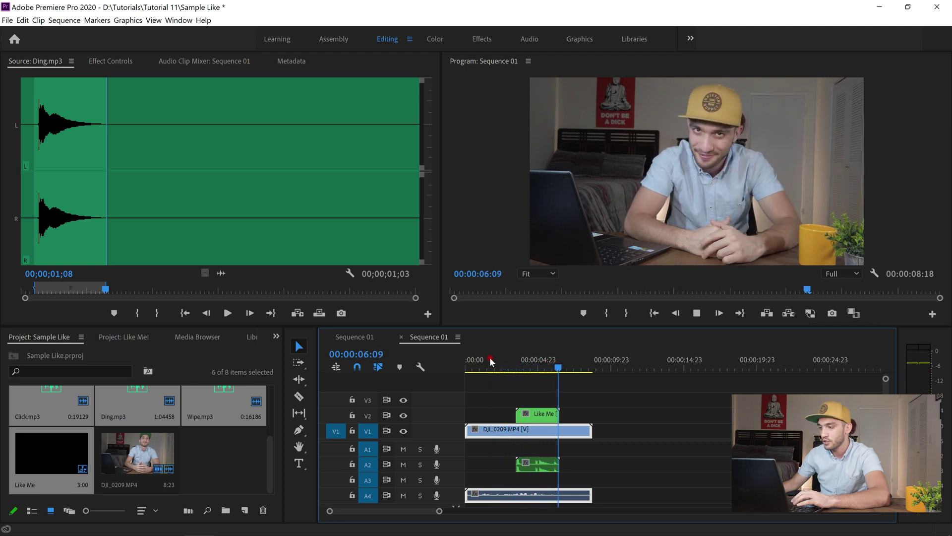
key("space")
left_click(536, 361)
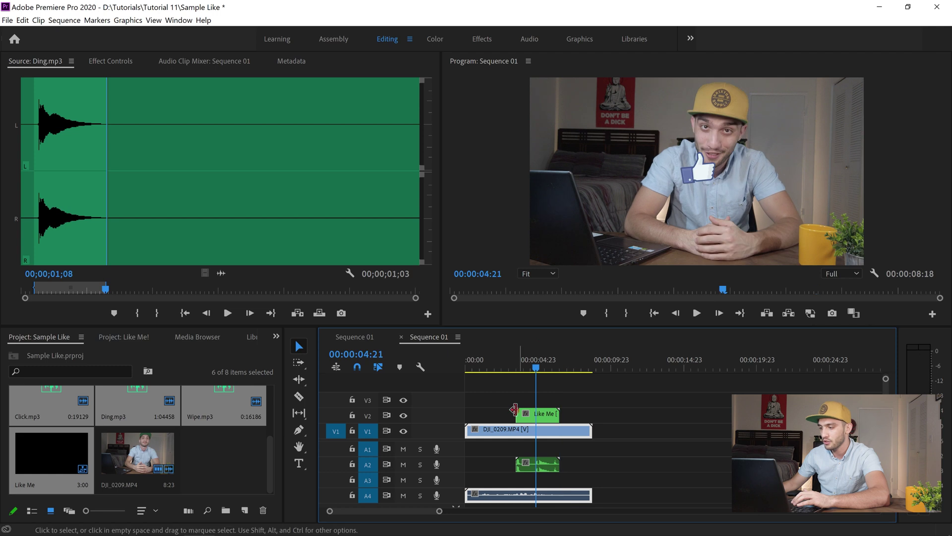
left_click(526, 419)
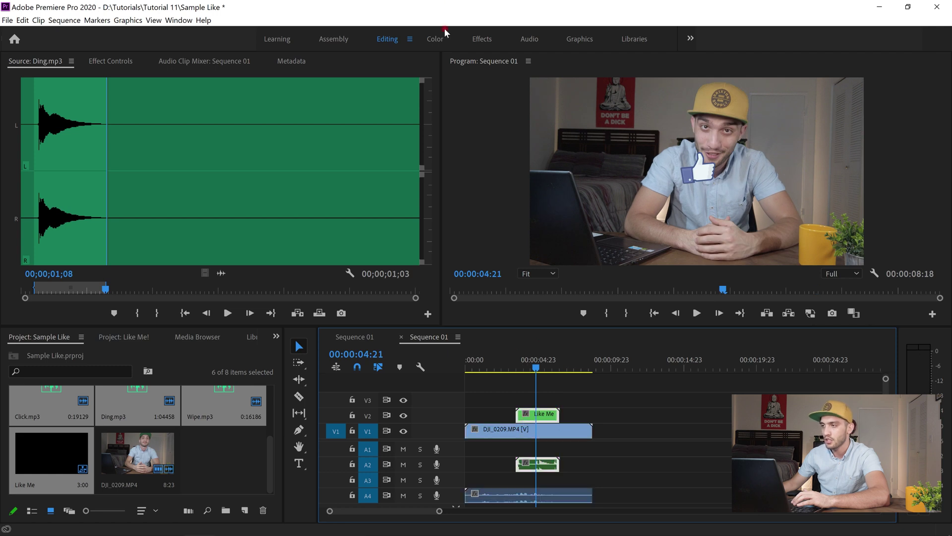
- Set the Like Me clip's Motion Position Y to 1759 and play the sequence to check
left_click(89, 62)
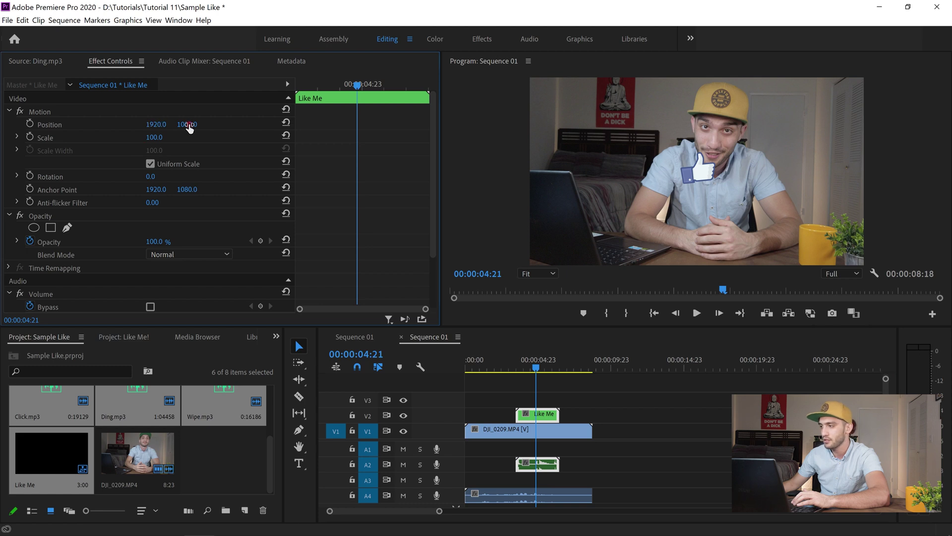
left_click_drag(190, 128, 546, 60)
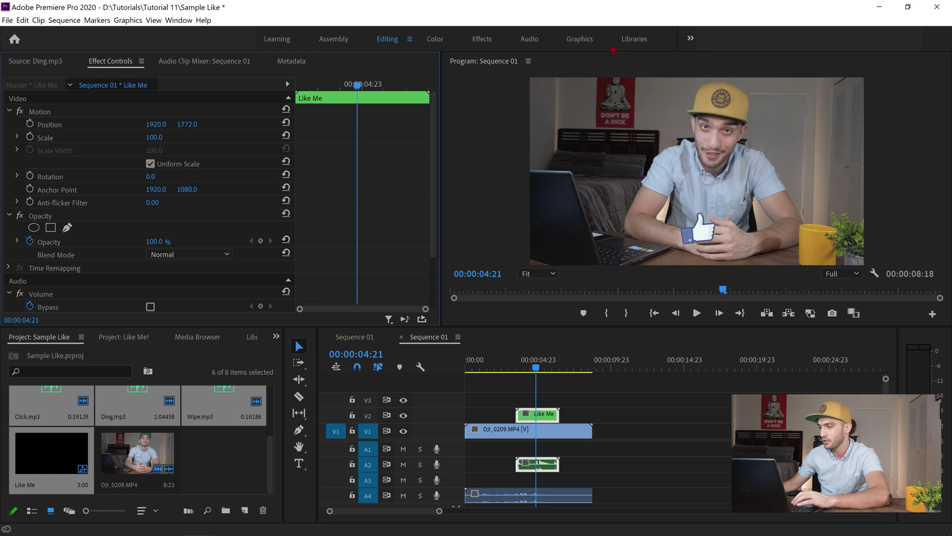
left_click_drag(614, 50, 607, 50)
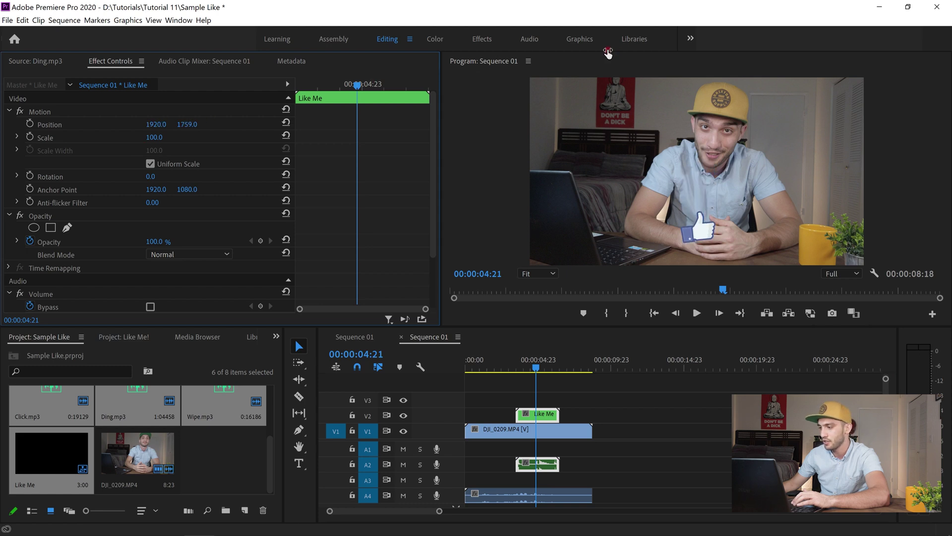
left_click(473, 361)
key("space")
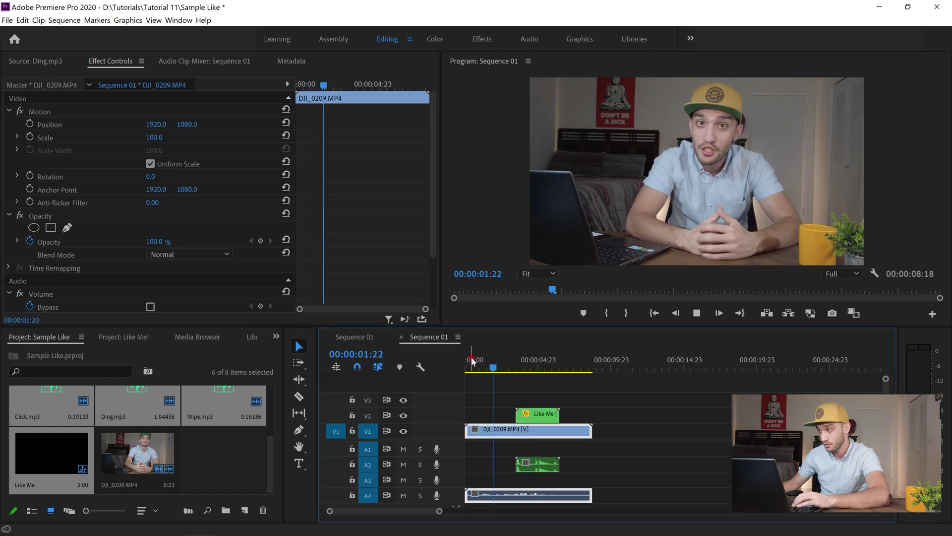